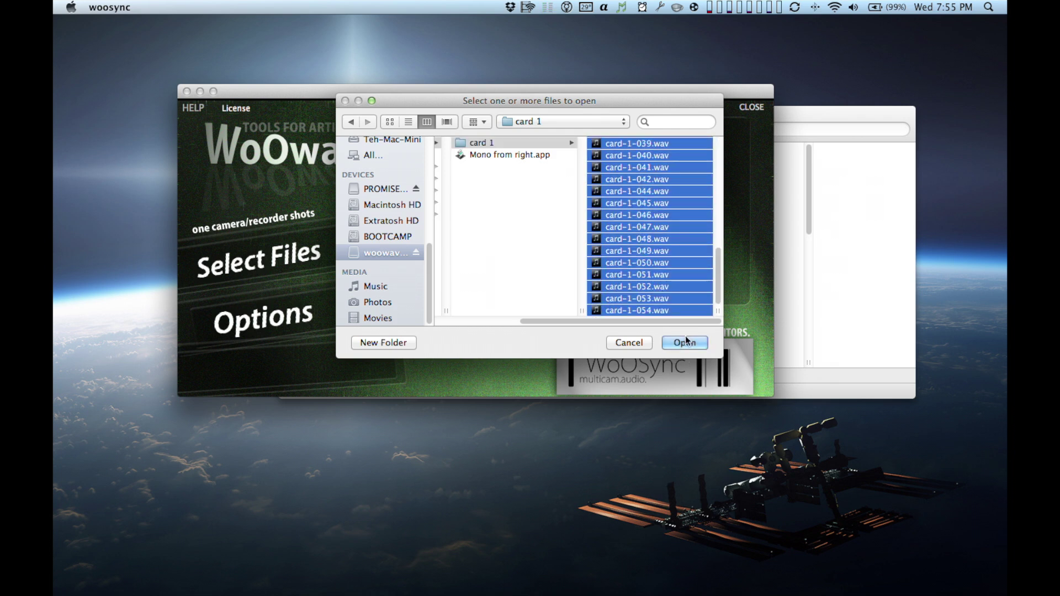
Step: Load the card 1 WAV files, then add the h264 MVI camera clips through MVI_0040
{"action": "left_click", "coordinate": [685, 343]}
{"action": "left_click", "coordinate": [294, 257]}
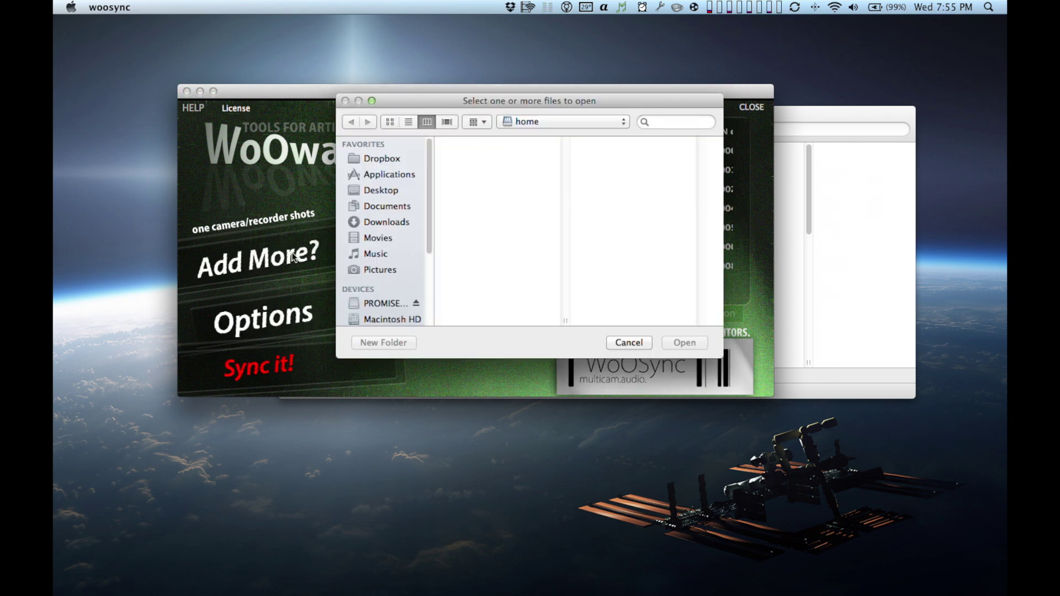
{"action": "left_click", "coordinate": [531, 122]}
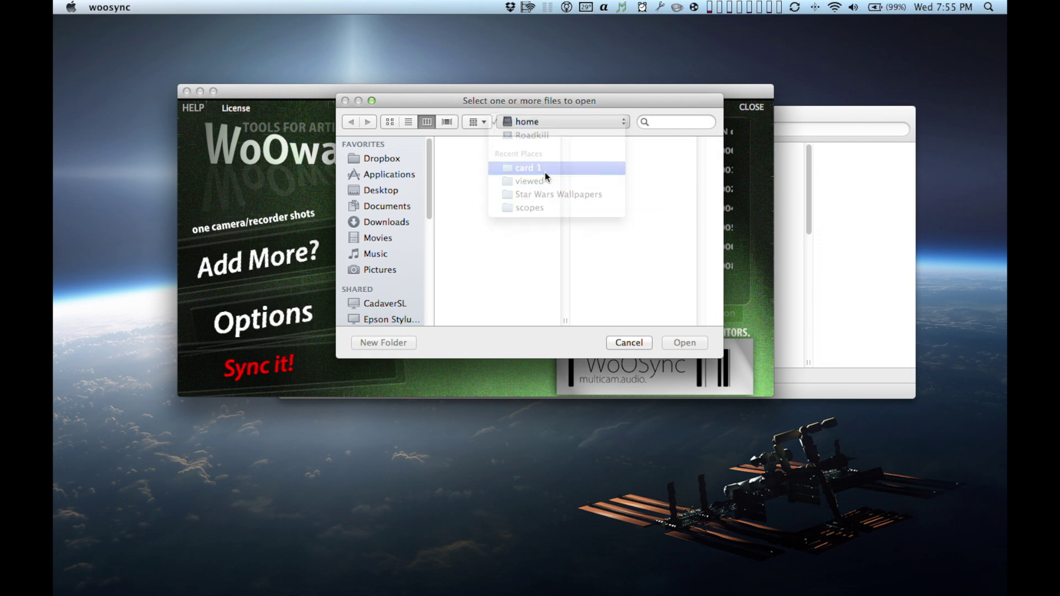
{"action": "left_click", "coordinate": [546, 168]}
{"action": "scroll", "coordinate": [518, 231], "scroll_direction": "left", "scroll_amount": 3}
{"action": "left_click", "coordinate": [505, 167]}
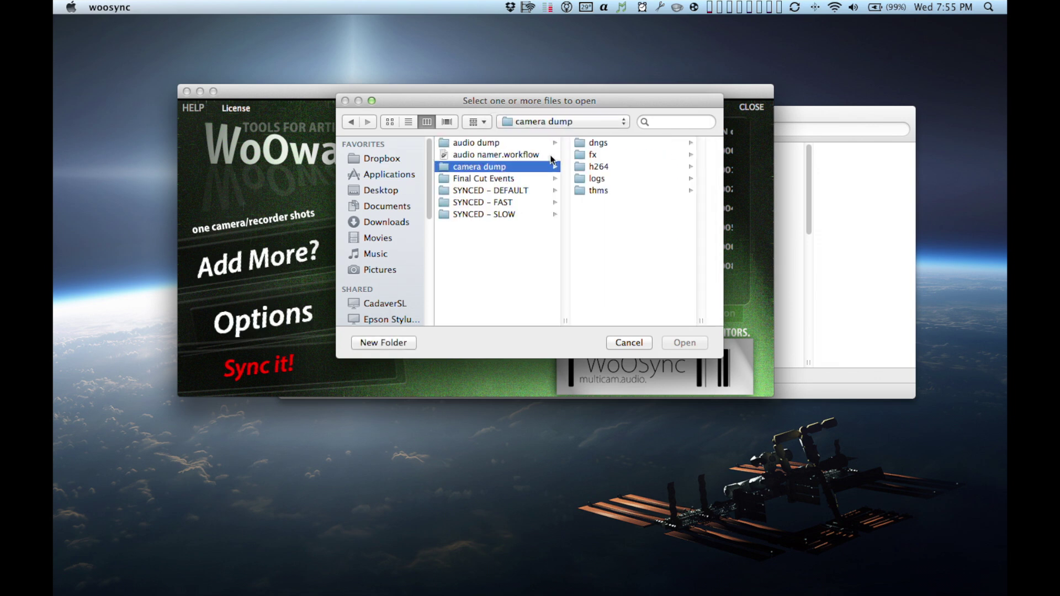
{"action": "left_click", "coordinate": [618, 166]}
{"action": "left_click_drag", "start_coordinate": [685, 144], "coordinate": [684, 323]}
{"action": "left_click", "coordinate": [684, 340]}
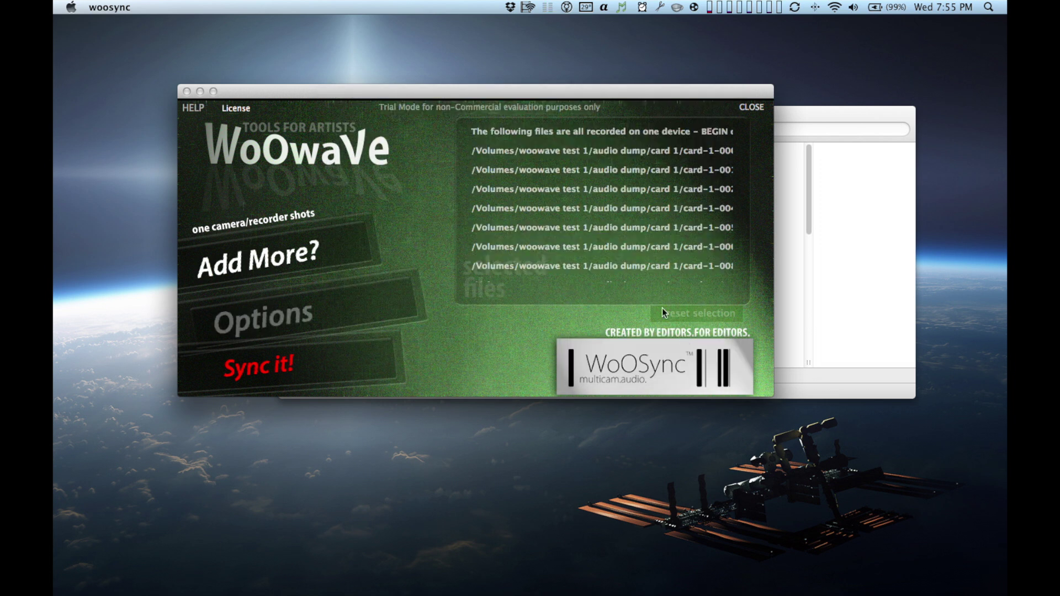
Step: Set synchronisation to slow and start syncing the audio with the camera clips
{"action": "left_click", "coordinate": [309, 315]}
{"action": "left_click", "coordinate": [410, 291]}
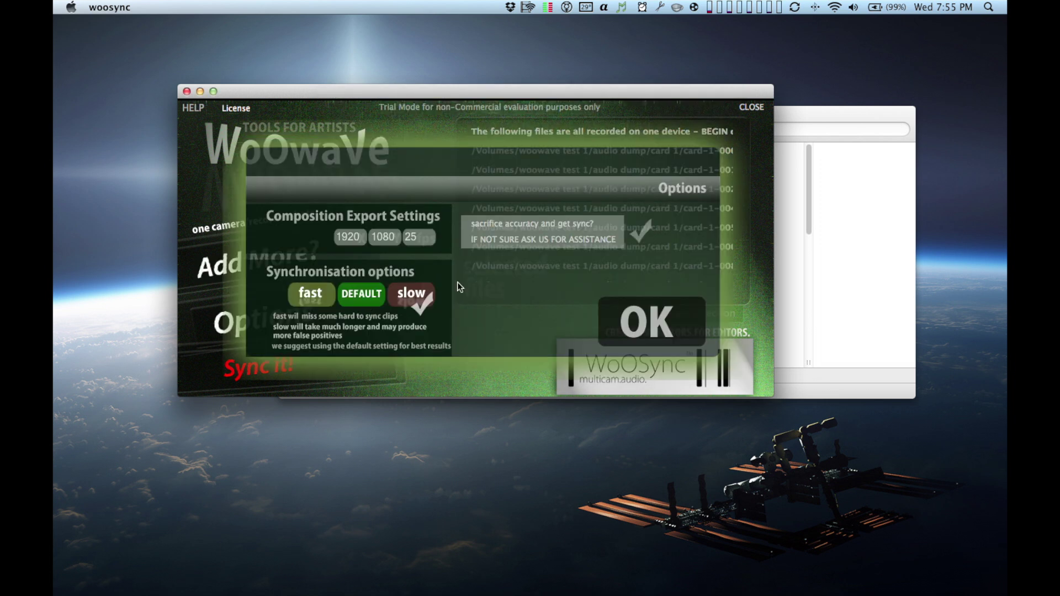
{"action": "left_click", "coordinate": [679, 320]}
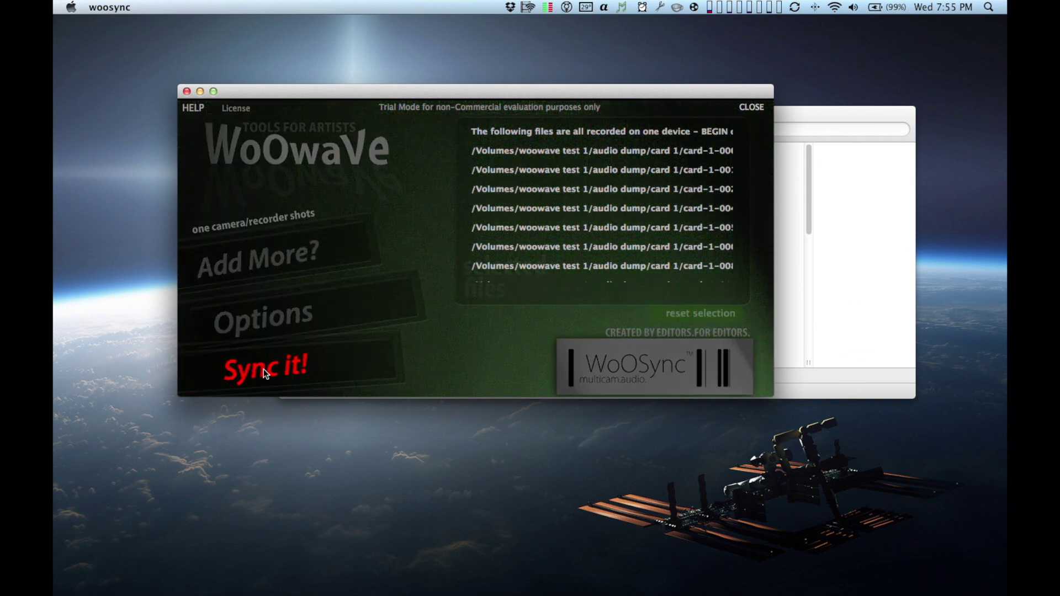
{"action": "left_click", "coordinate": [262, 369]}
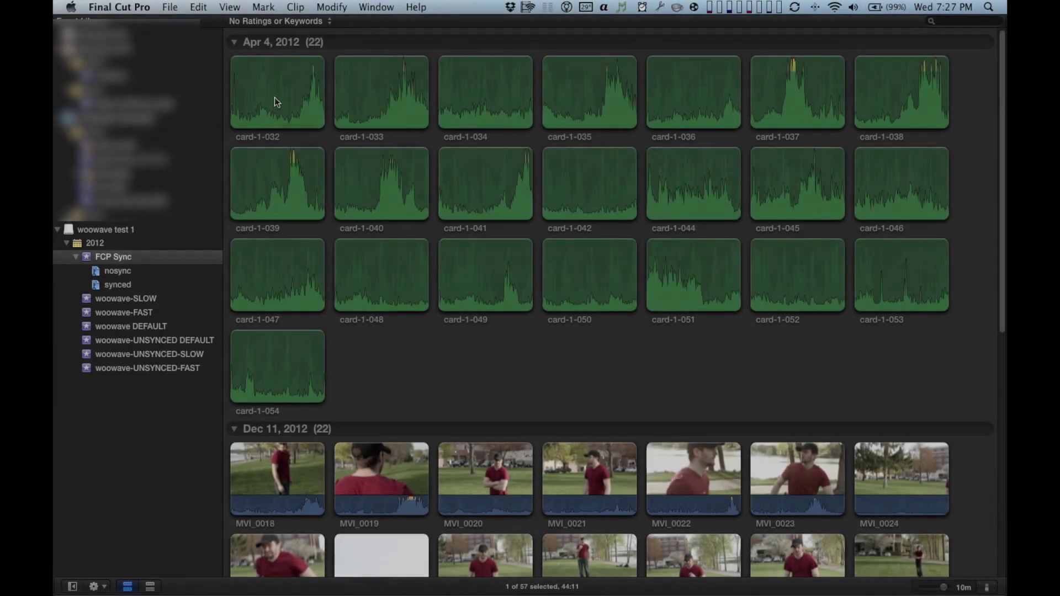
Step: Synchronize card-1-032 with MVI_0018 and tag the pair with the synced keyword
{"action": "left_click", "coordinate": [274, 98]}
{"action": "left_click", "coordinate": [265, 483], "text": "super"}
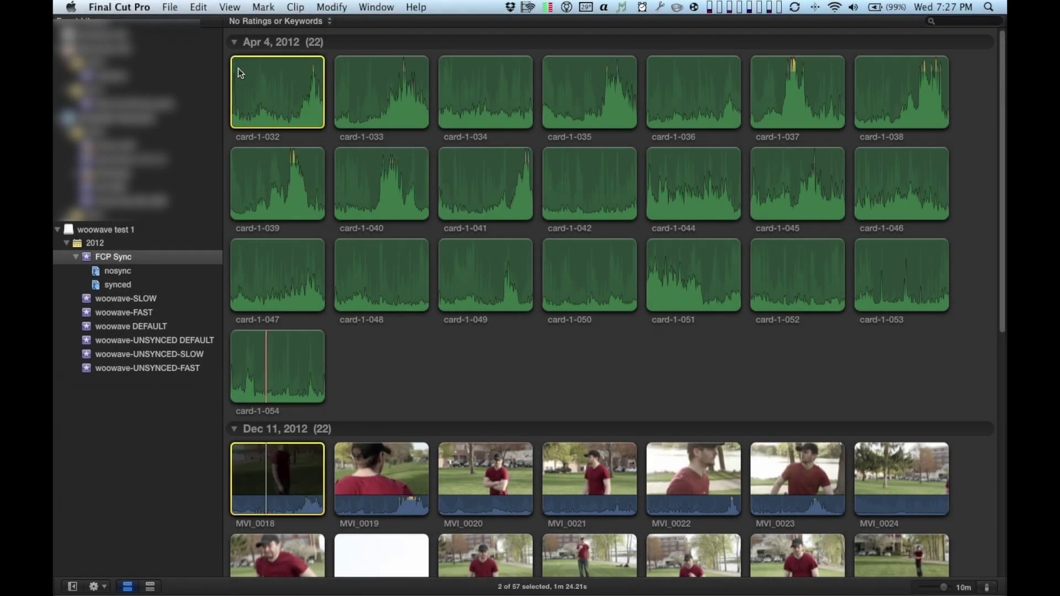
{"action": "right_click", "coordinate": [278, 88]}
{"action": "left_click", "coordinate": [350, 121]}
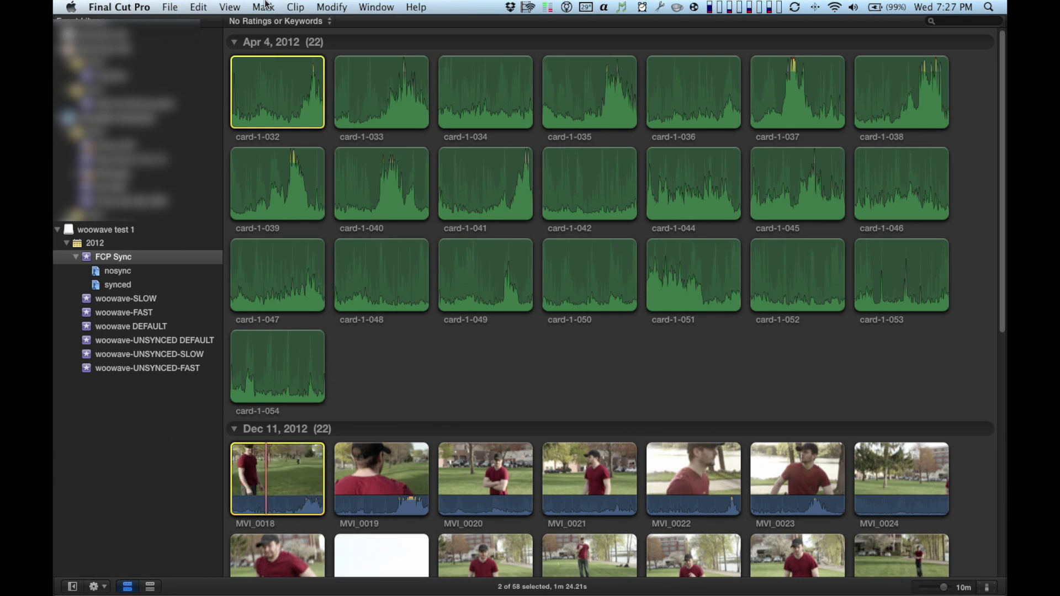
{"action": "key", "text": "super+k"}
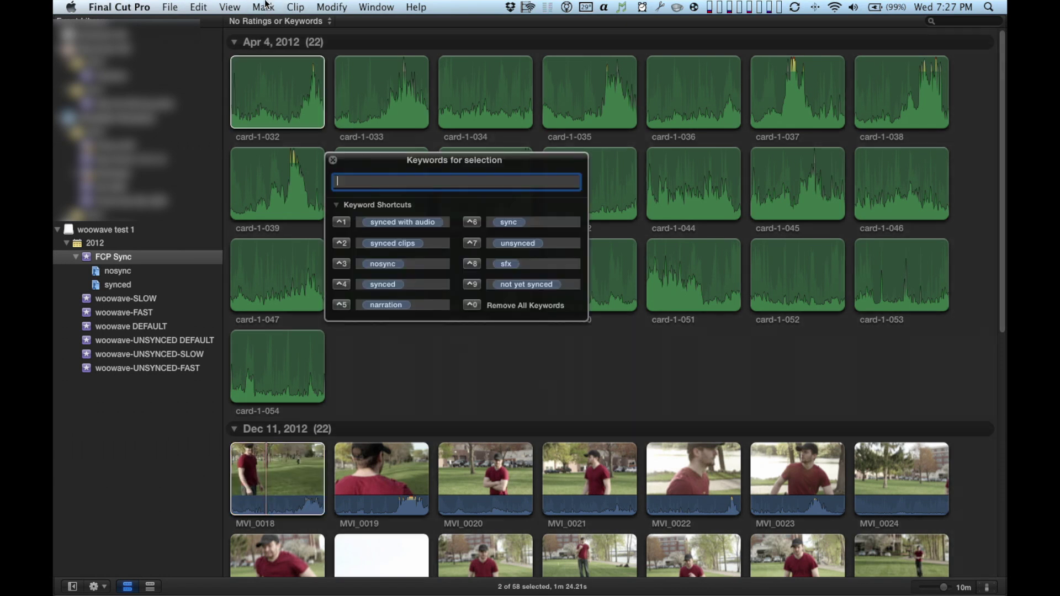
{"action": "left_click", "coordinate": [341, 285]}
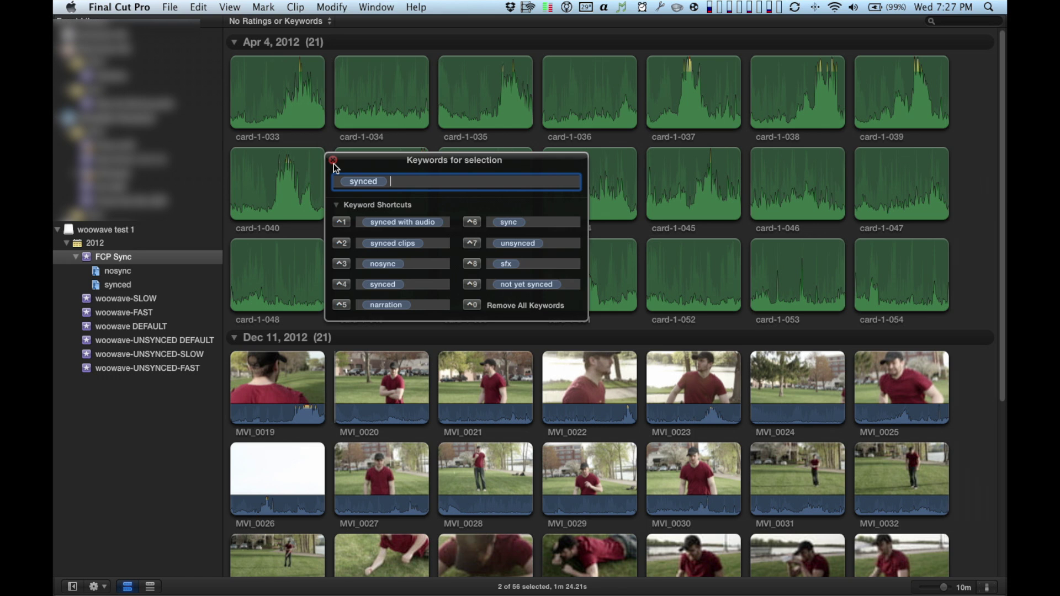
{"action": "left_click", "coordinate": [334, 163]}
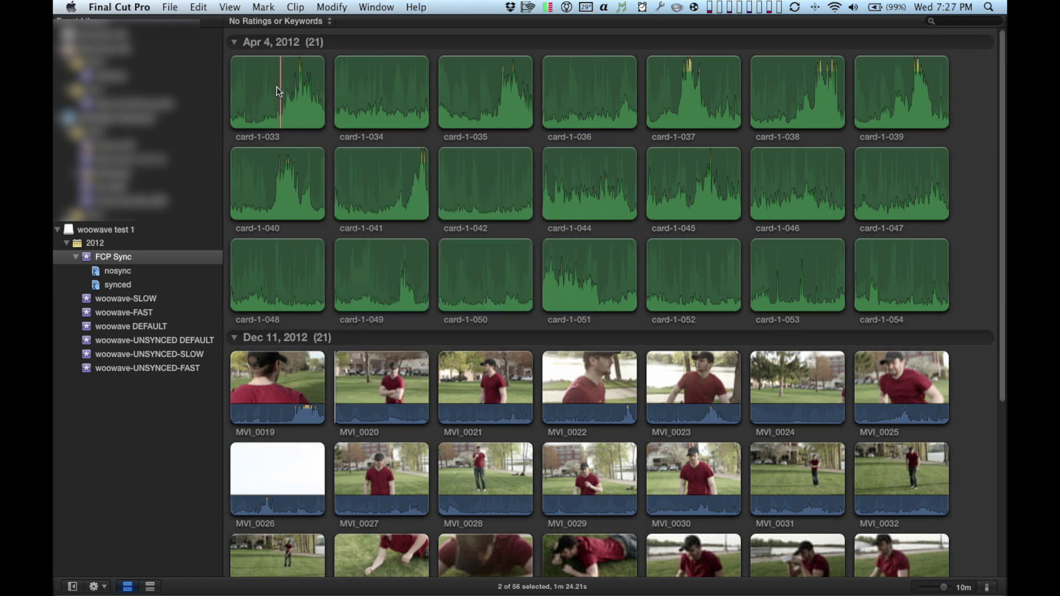
Step: Preview card-1-033 and MVI_0019, then synchronize them and tag the pair synced
{"action": "key", "text": "s"}
{"action": "key", "text": "space"}
{"action": "key", "text": "space"}
{"action": "left_click", "coordinate": [251, 383]}
{"action": "key", "text": "space"}
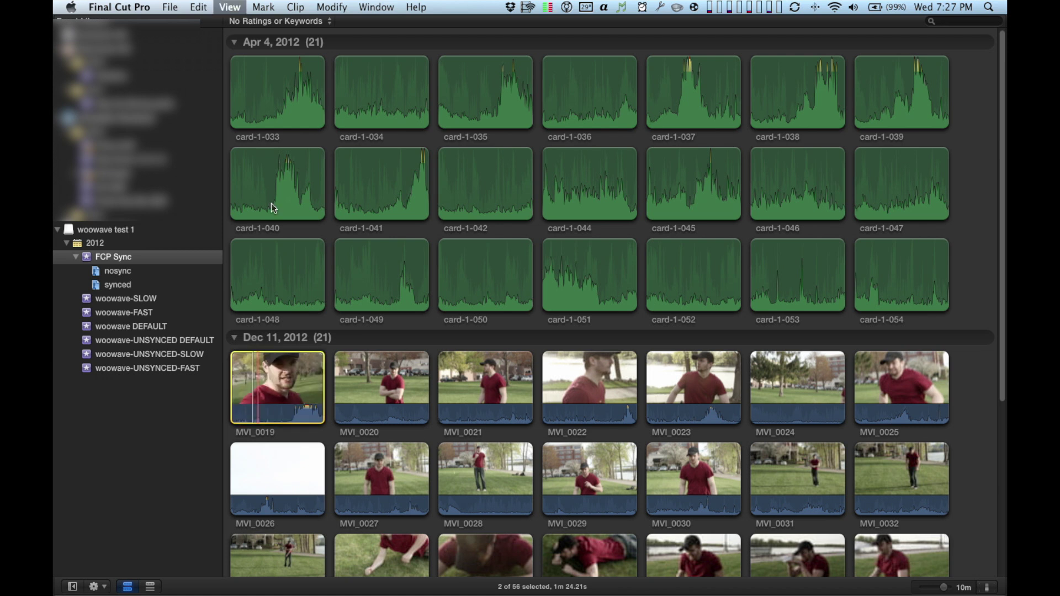
{"action": "left_click", "coordinate": [274, 110], "text": "super"}
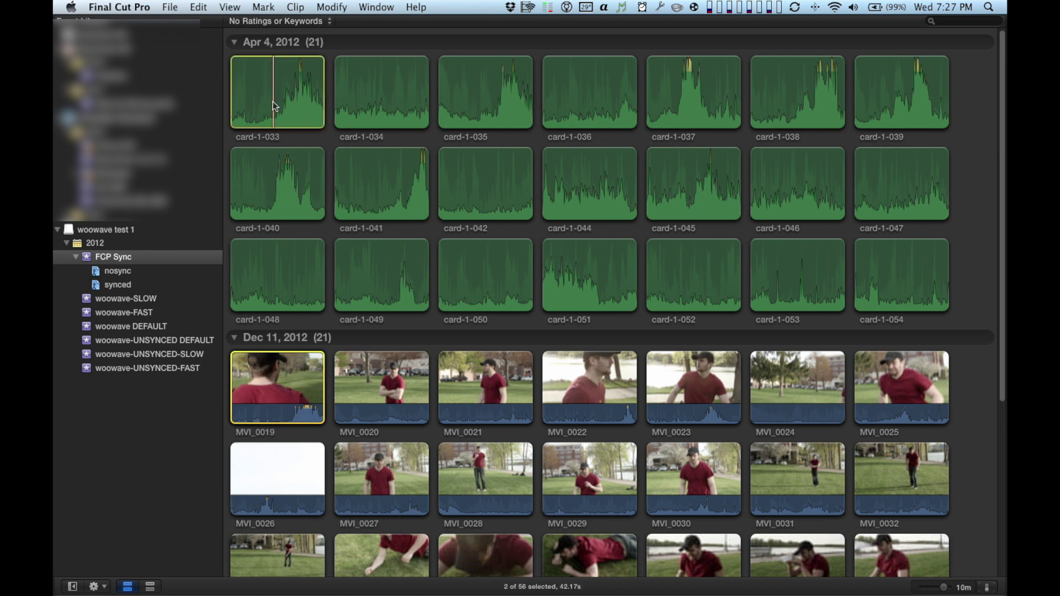
{"action": "right_click", "coordinate": [275, 99]}
{"action": "left_click", "coordinate": [327, 133]}
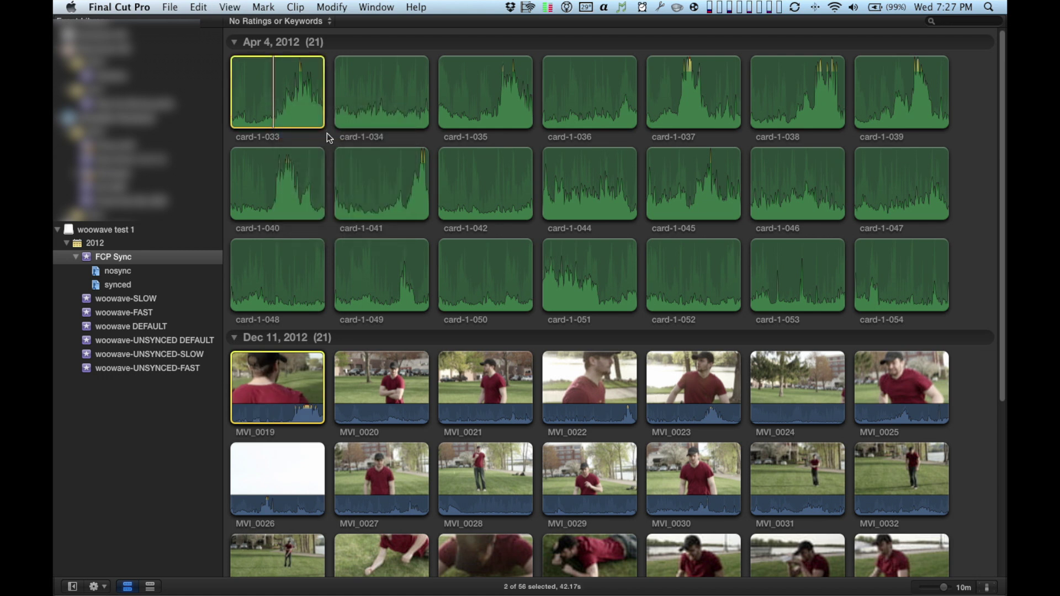
{"action": "key", "text": "super+k"}
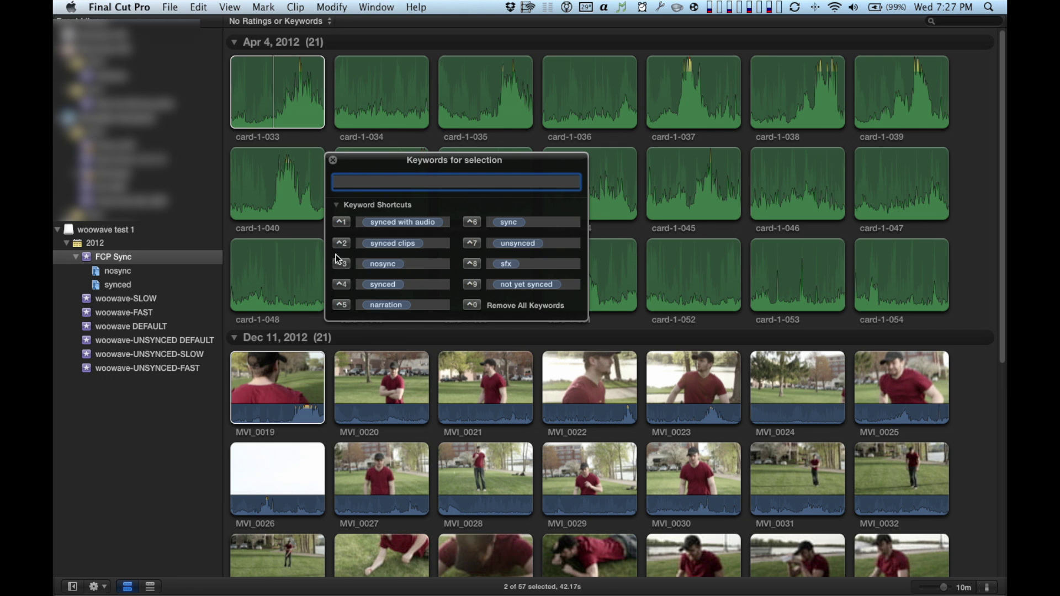
{"action": "left_click", "coordinate": [342, 285]}
{"action": "left_click", "coordinate": [333, 161]}
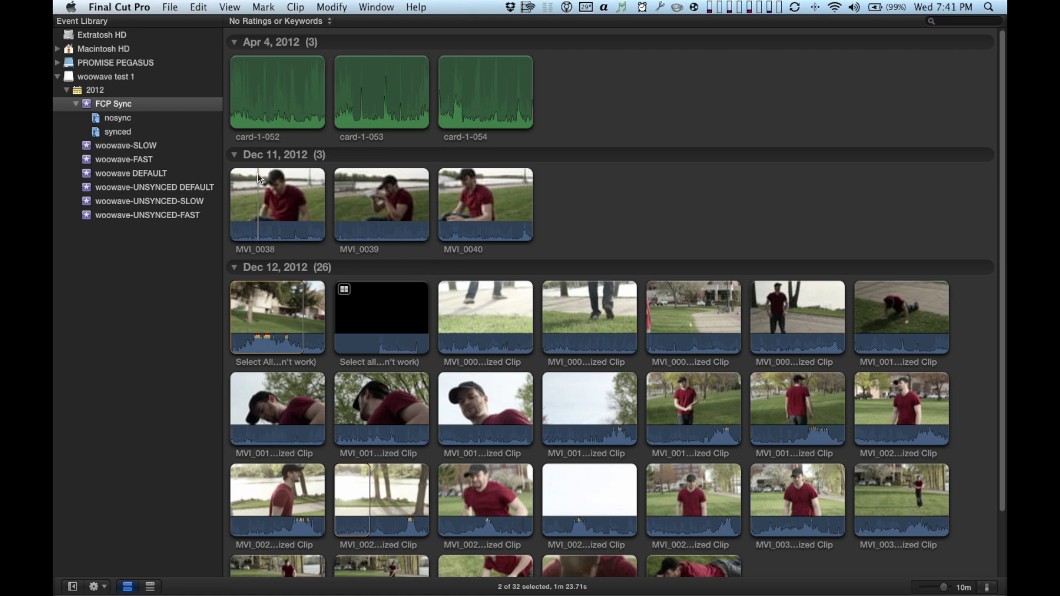
Step: Synchronize card-1-052 with MVI_0038 and tag both clips as synced
{"action": "key", "text": "s"}
{"action": "key", "text": "s"}
{"action": "key", "text": "s"}
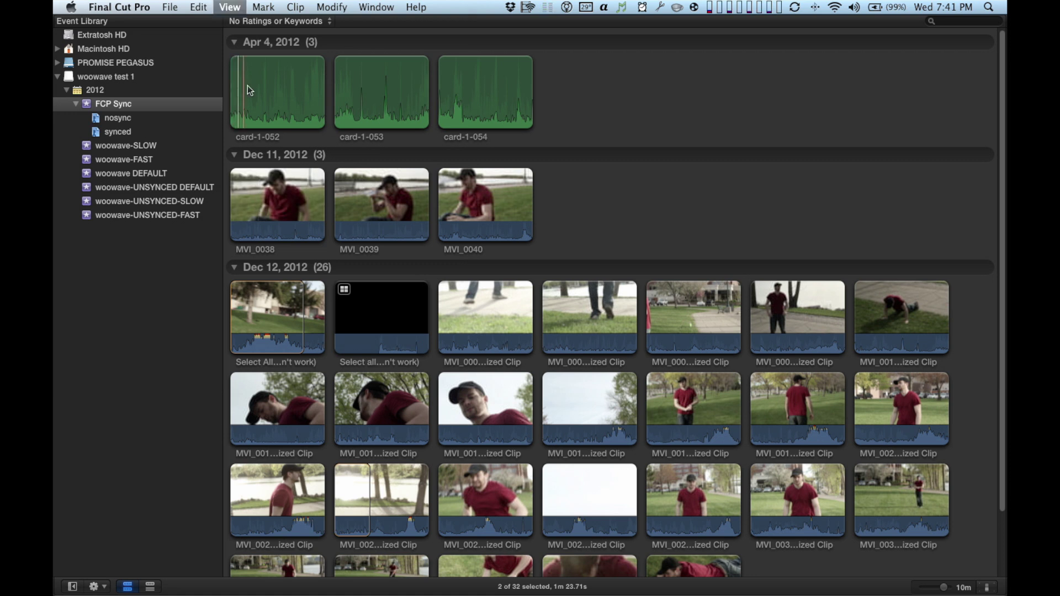
{"action": "left_click", "coordinate": [247, 86]}
{"action": "left_click", "coordinate": [284, 228], "text": "super"}
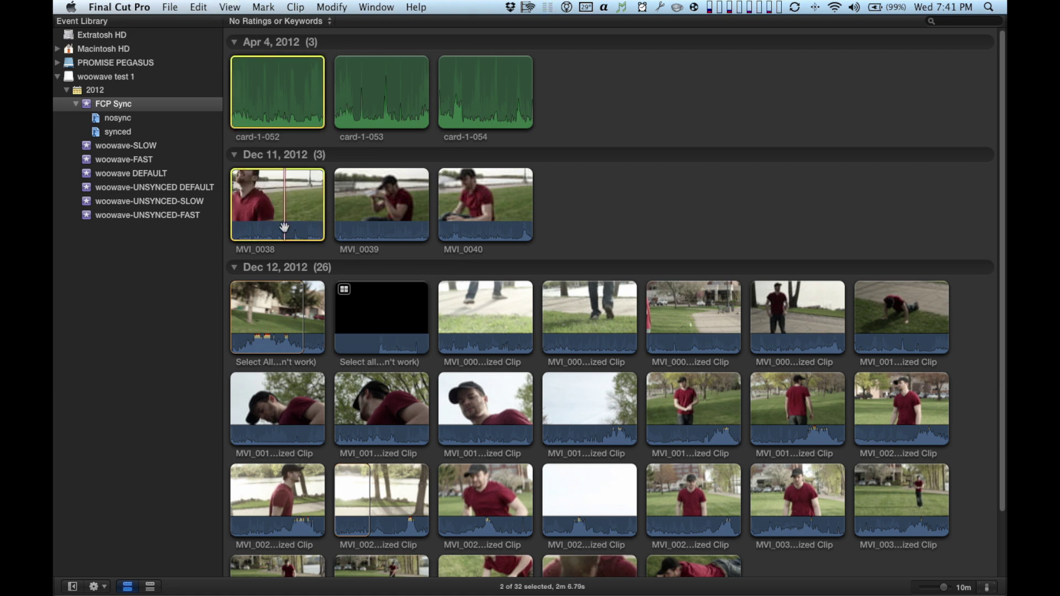
{"action": "right_click", "coordinate": [277, 75]}
{"action": "left_click", "coordinate": [344, 108]}
{"action": "key", "text": "super+k"}
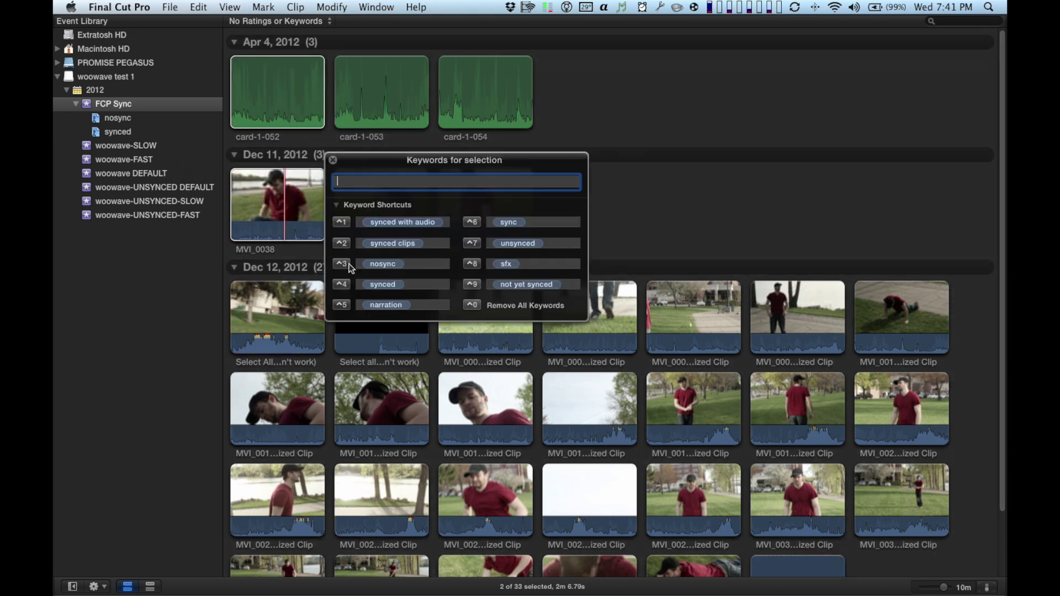
{"action": "left_click", "coordinate": [341, 284]}
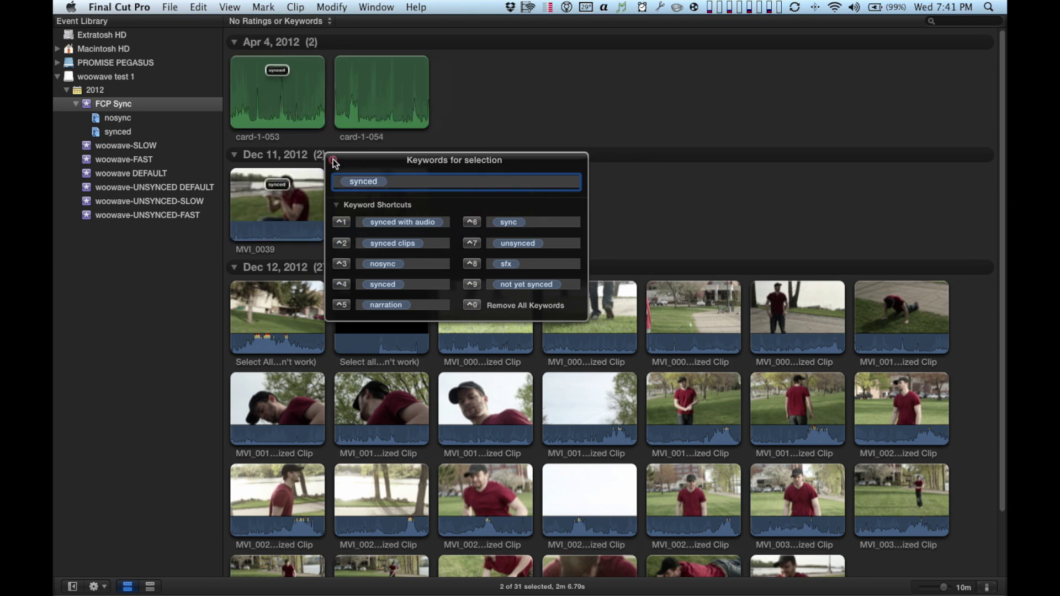
{"action": "left_click", "coordinate": [333, 160]}
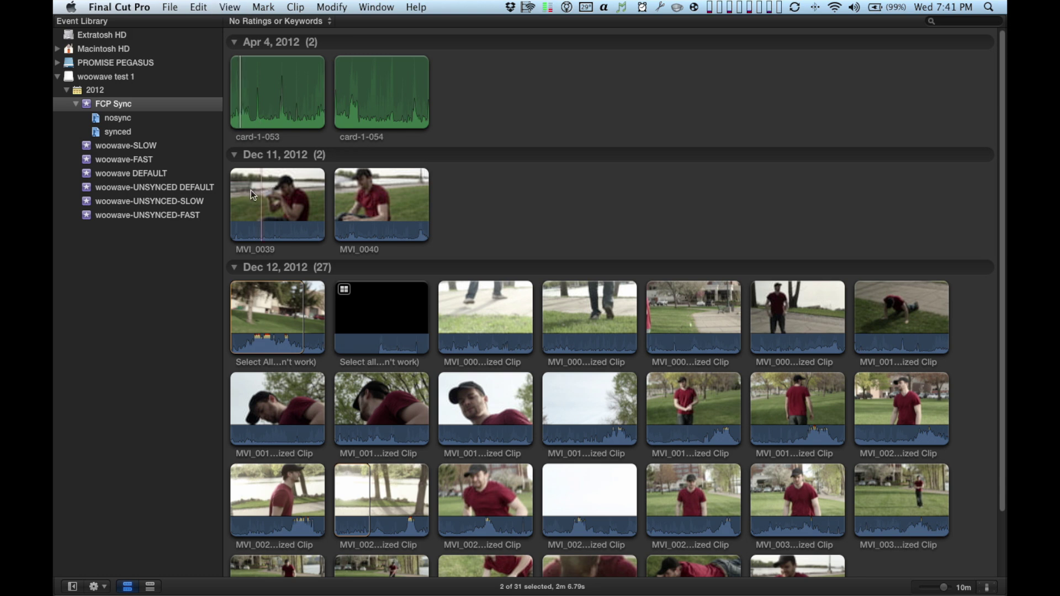
Step: Preview MVI_0039, then synchronize it with card-1-053 and tag the pair synced
{"action": "key", "text": "space"}
{"action": "left_click", "coordinate": [247, 188]}
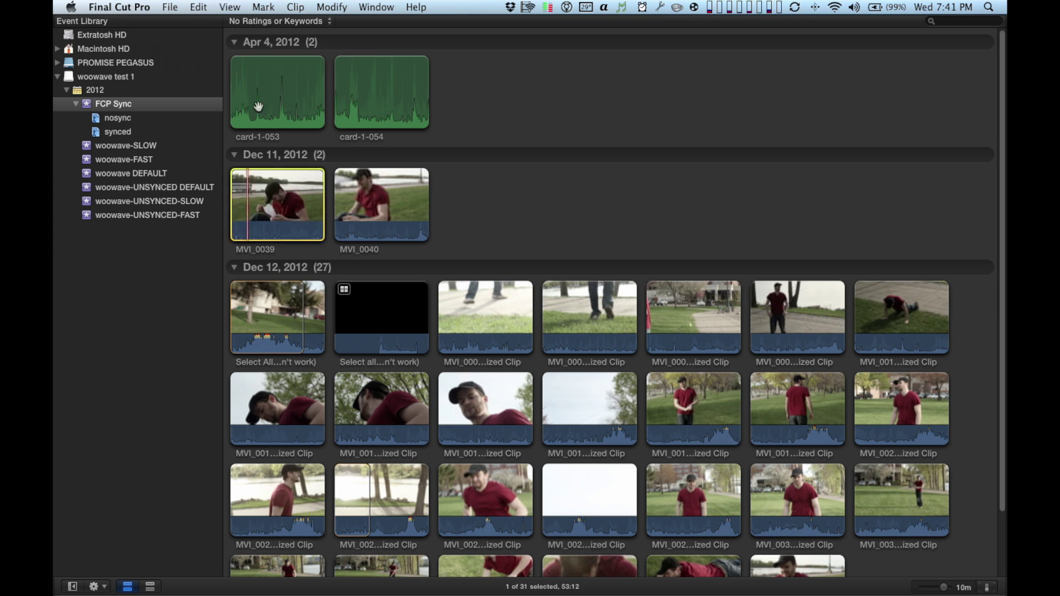
{"action": "left_click", "coordinate": [261, 104], "text": "super"}
{"action": "right_click", "coordinate": [256, 61]}
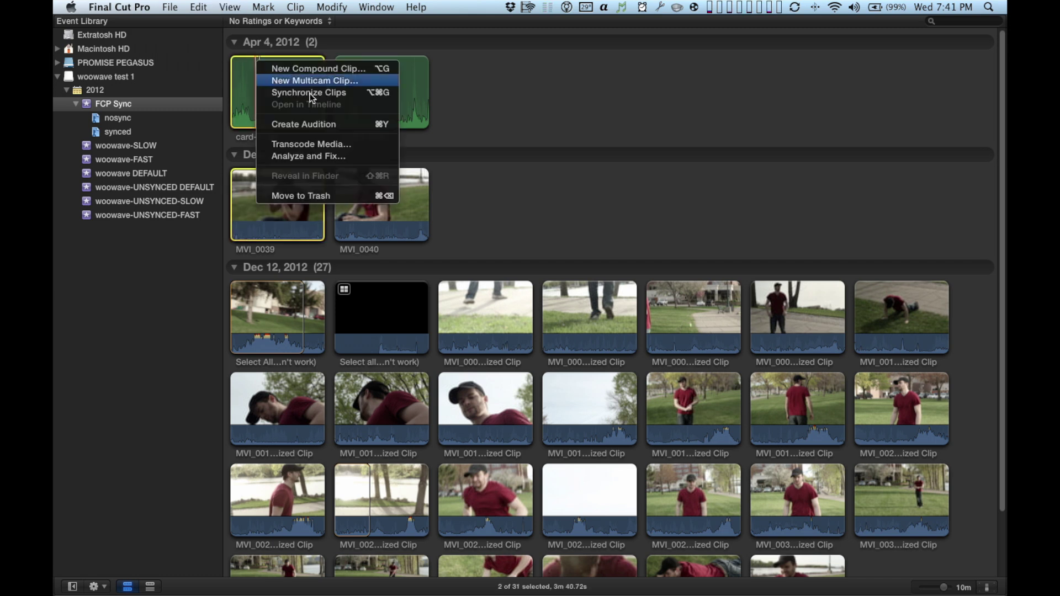
{"action": "left_click", "coordinate": [318, 93]}
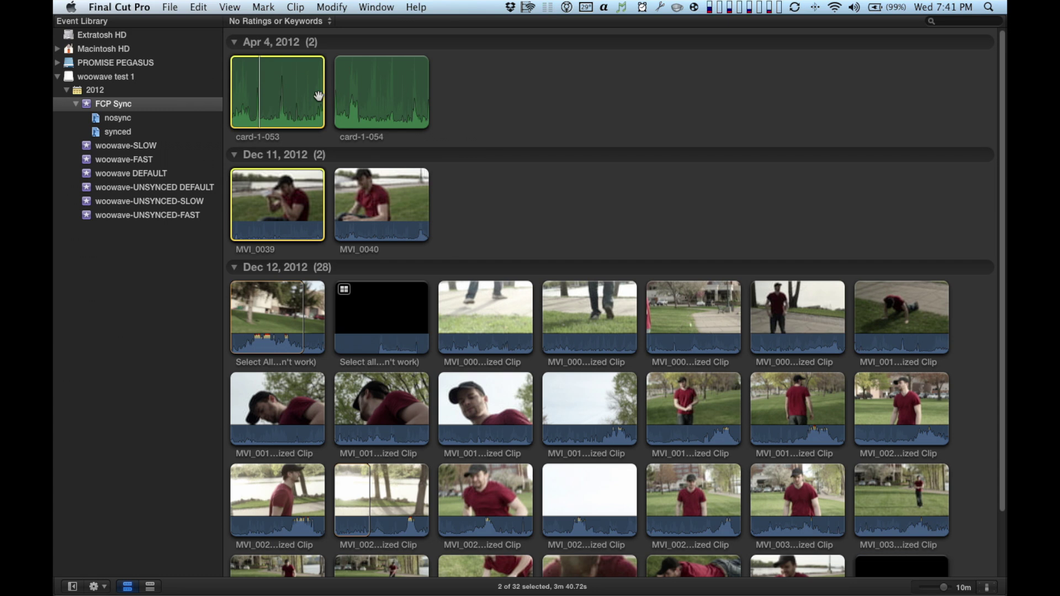
{"action": "key", "text": "super+k"}
{"action": "left_click", "coordinate": [342, 285]}
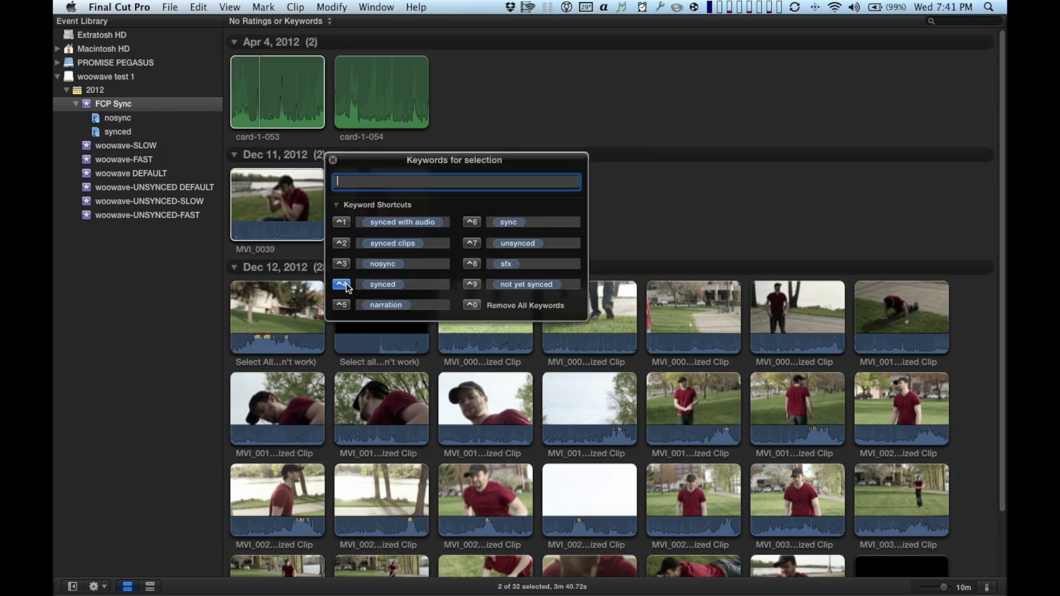
{"action": "left_click", "coordinate": [333, 161]}
Step: Select card-1-054 together with MVI_0040 and bring up their clip options
{"action": "left_click", "coordinate": [254, 94]}
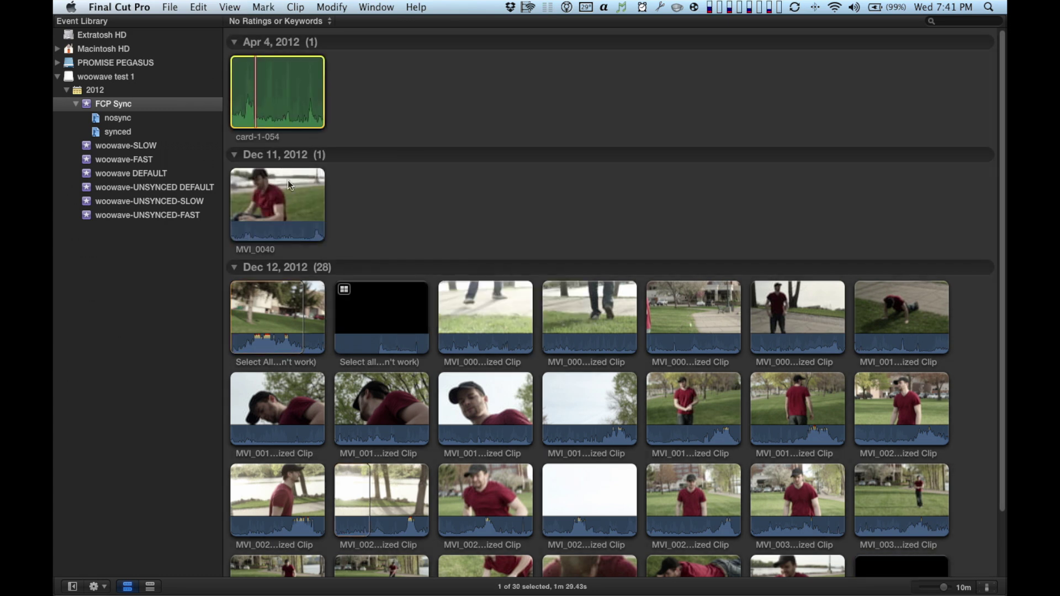
{"action": "left_click", "coordinate": [293, 197], "text": "super"}
{"action": "right_click", "coordinate": [283, 104]}
Step: Synchronize card-1-054 with MVI_0040 and mute the camera audio of MVI_0038 and MVI_0040
{"action": "left_click", "coordinate": [334, 135]}
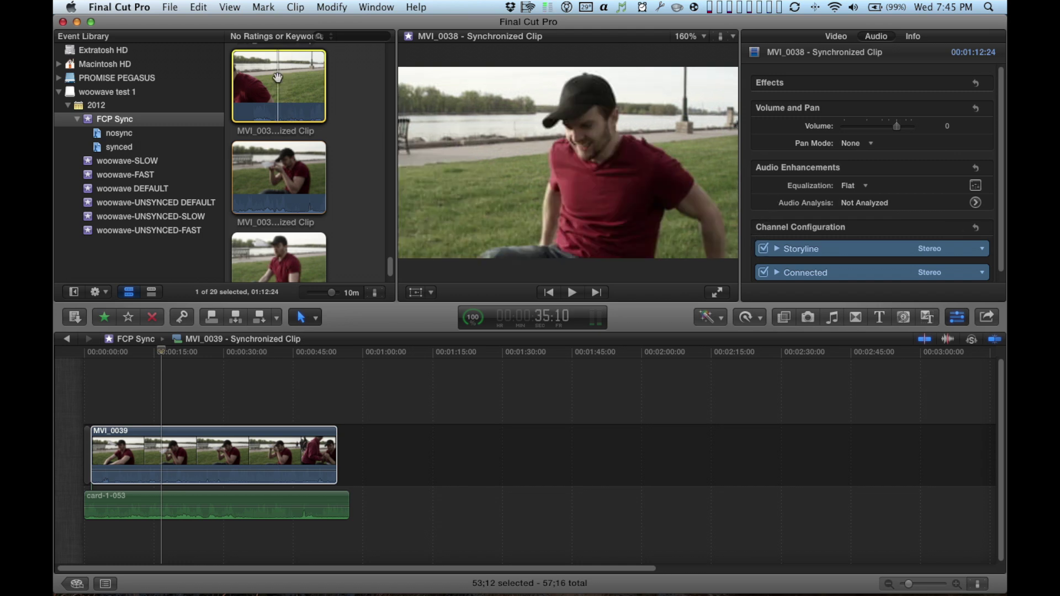
{"action": "left_click", "coordinate": [278, 177]}
{"action": "left_click", "coordinate": [317, 94]}
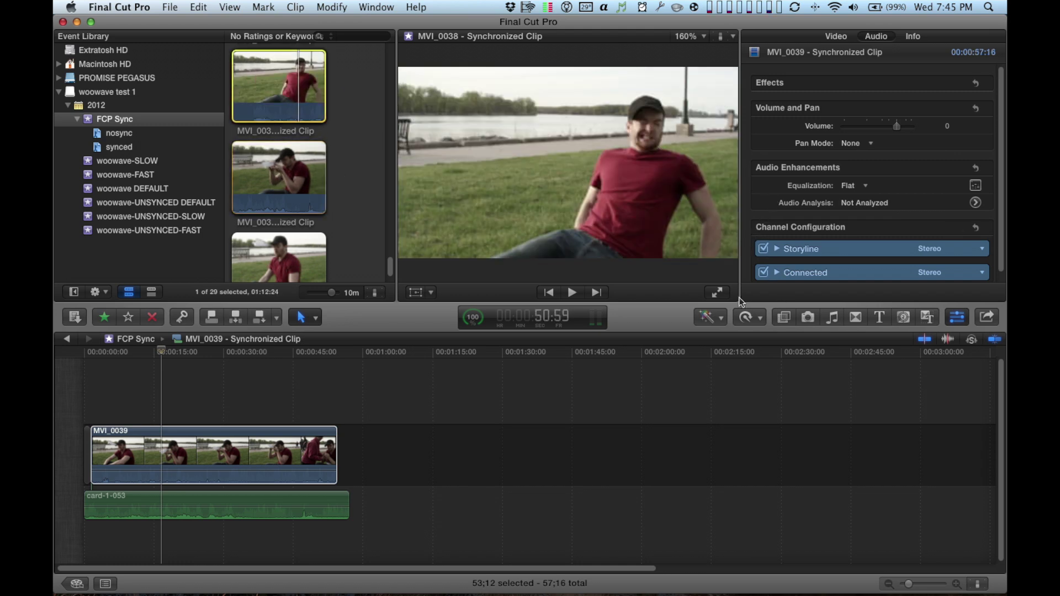
{"action": "left_click", "coordinate": [764, 249]}
{"action": "left_click", "coordinate": [281, 160]}
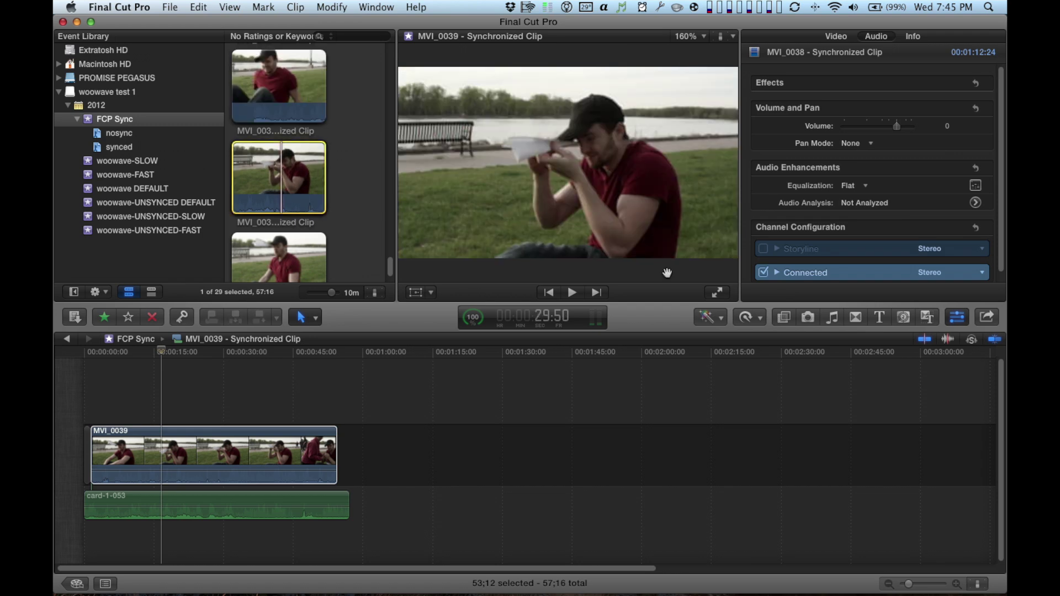
{"action": "left_click", "coordinate": [279, 252]}
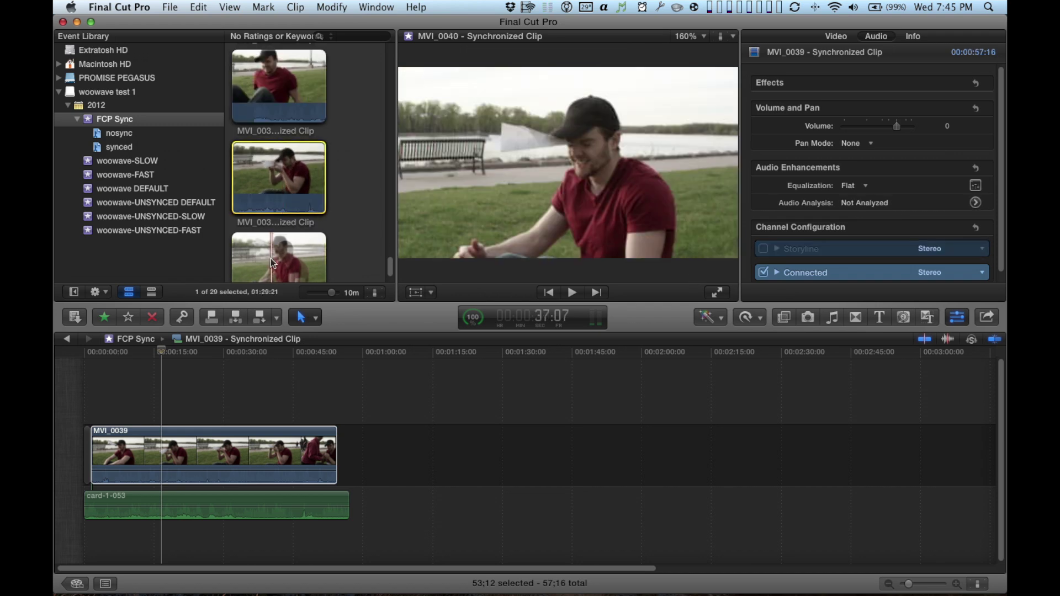
{"action": "left_click", "coordinate": [764, 249]}
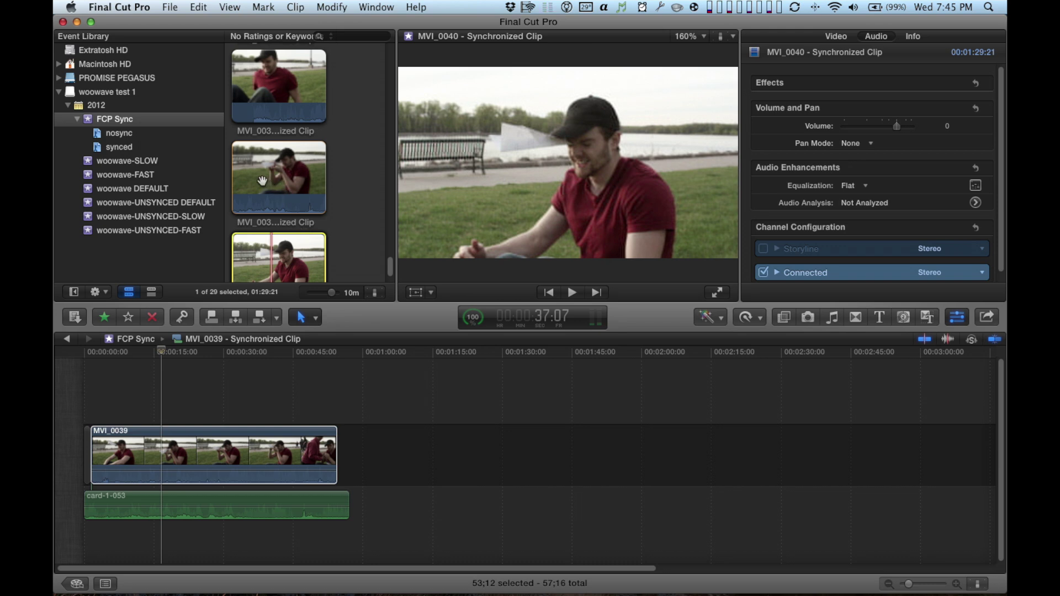
Step: Play MVI_0039 and MVI_0038 back to check their sync
{"action": "key", "text": "space"}
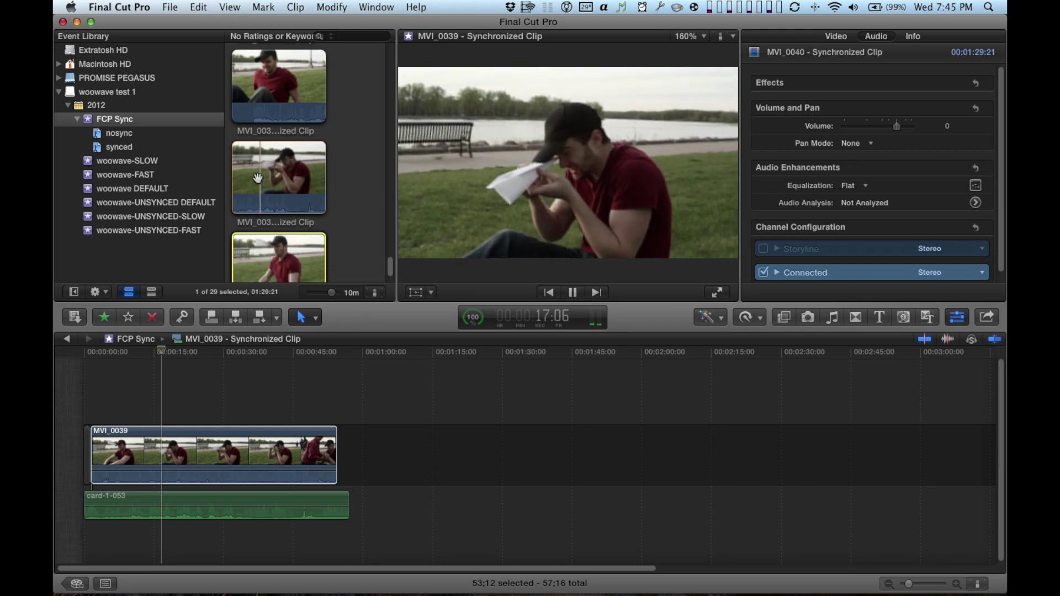
{"action": "key", "text": "space"}
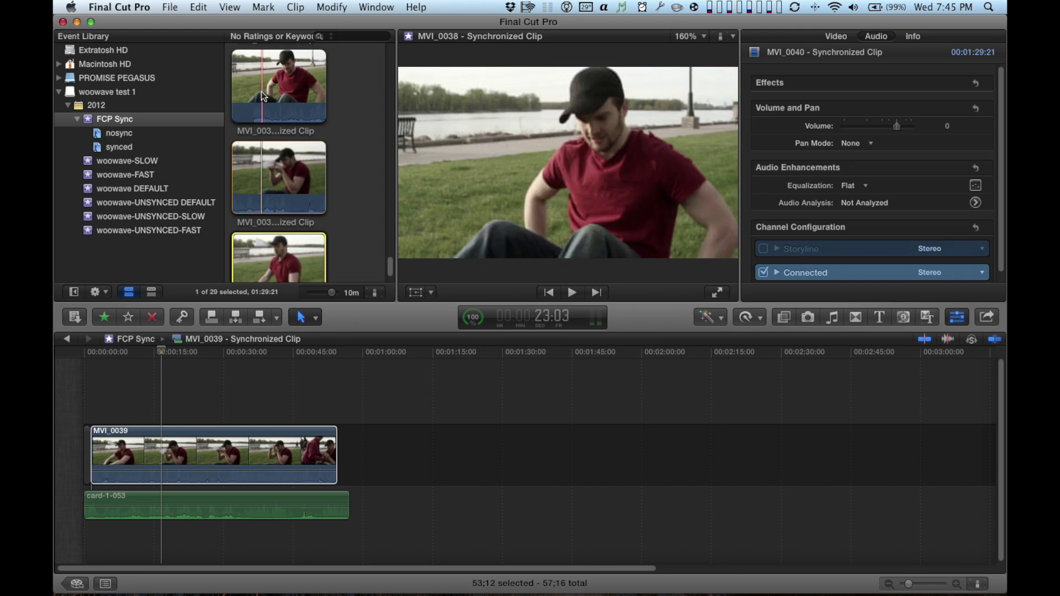
{"action": "key", "text": "space"}
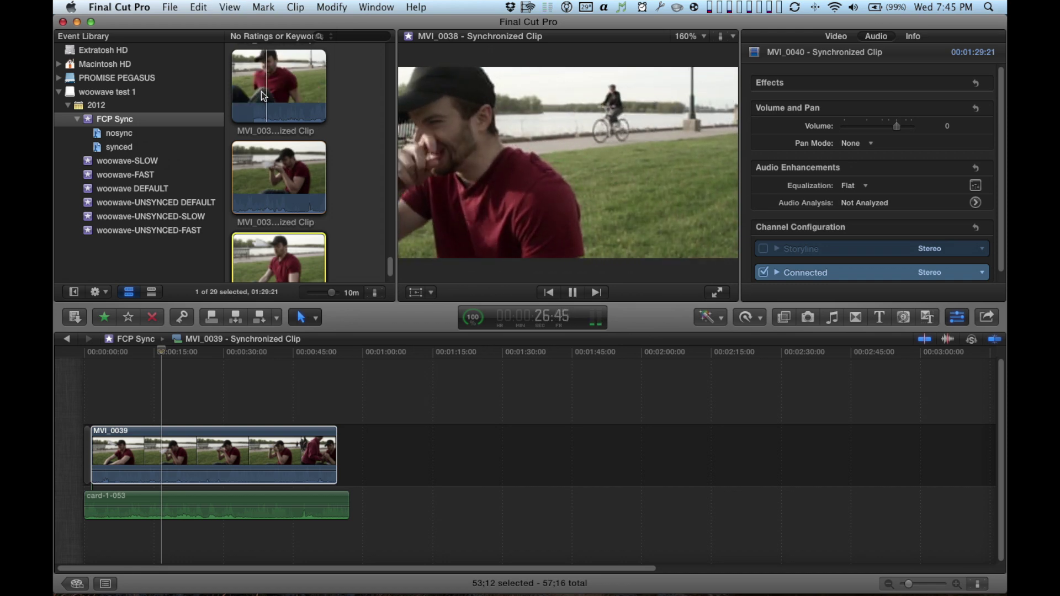
{"action": "key", "text": "space"}
{"action": "key", "text": "space"}
{"action": "scroll", "coordinate": [262, 259], "scroll_direction": "down", "scroll_amount": 2}
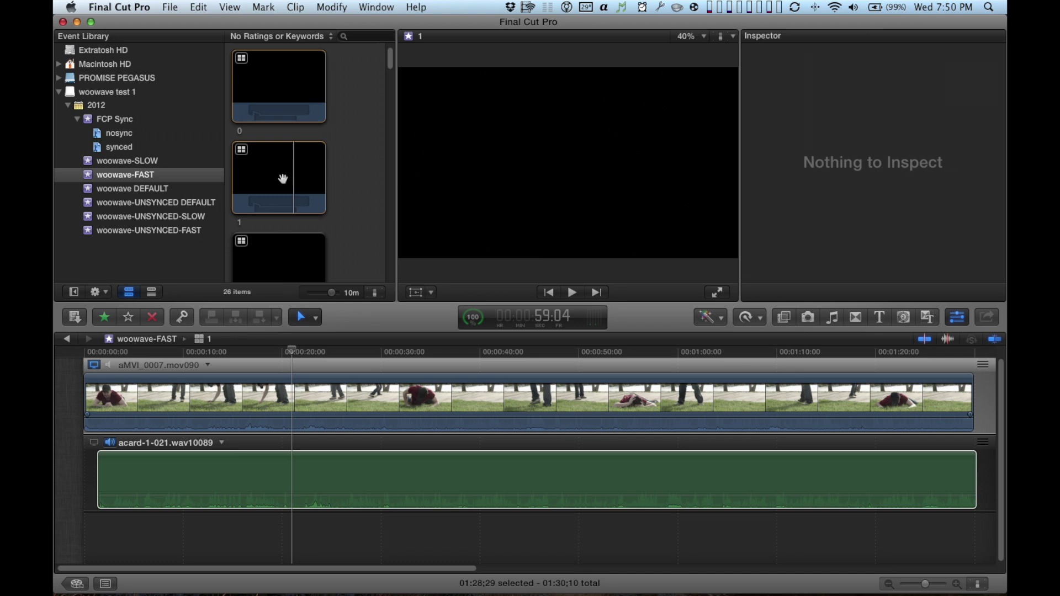
Step: Compare the woowave-FAST and FCP Sync events, then open multicam clip 0 in the Angle Editor
{"action": "left_click", "coordinate": [256, 168]}
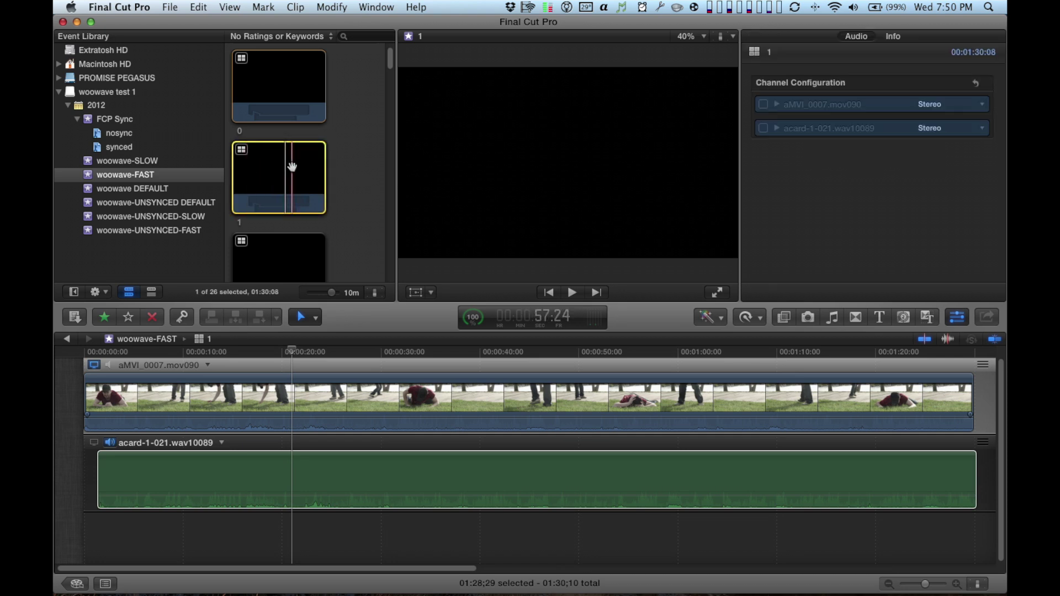
{"action": "left_click", "coordinate": [136, 121]}
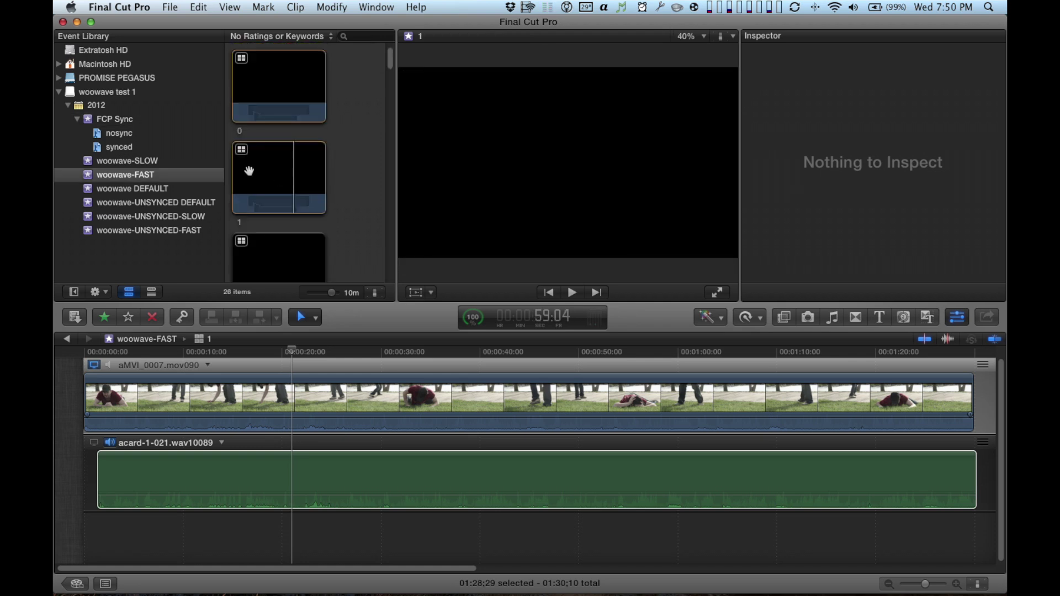
{"action": "left_click", "coordinate": [284, 163]}
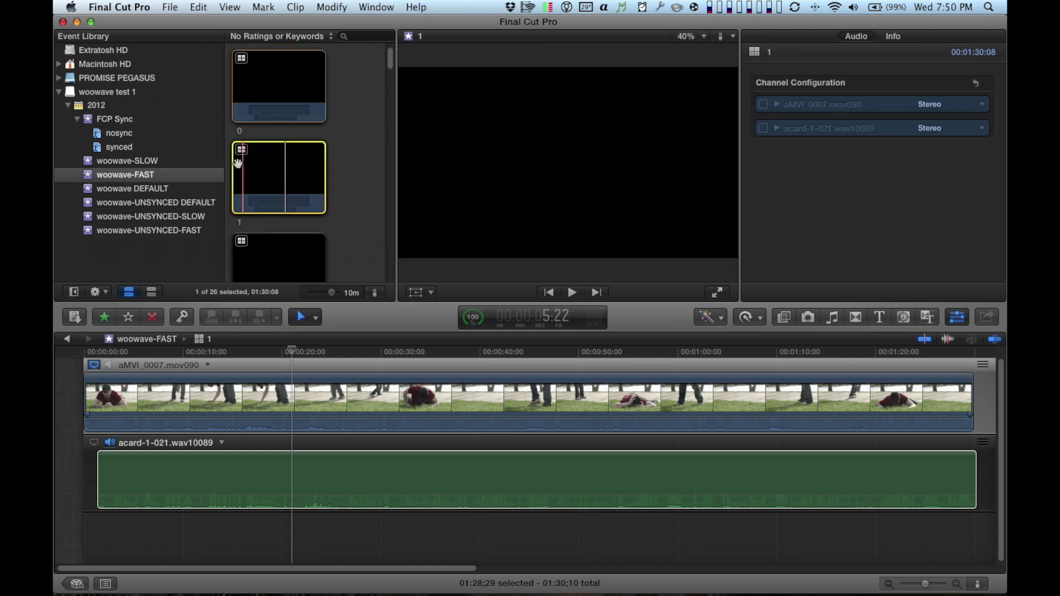
{"action": "left_click", "coordinate": [135, 120]}
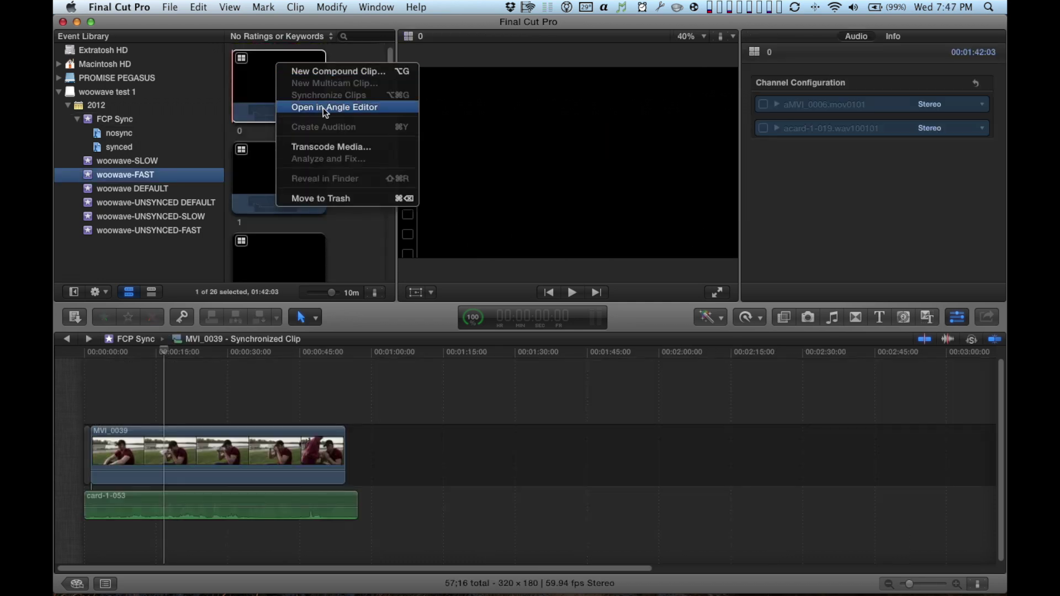
{"action": "left_click", "coordinate": [323, 107]}
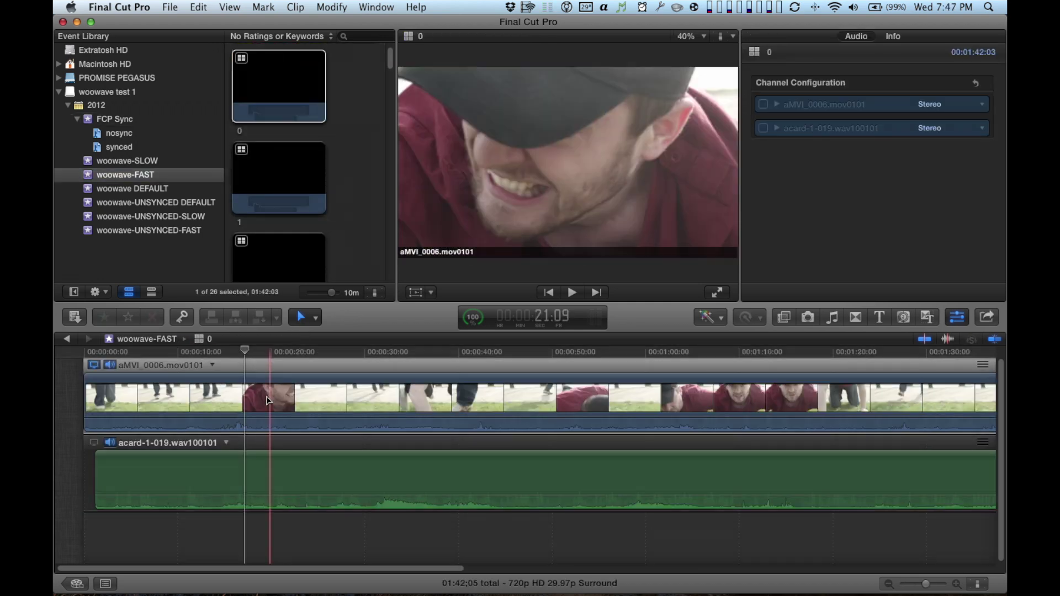
Step: Play the clip 0 video angle to check its sync
{"action": "left_click", "coordinate": [215, 396]}
{"action": "key", "text": "space"}
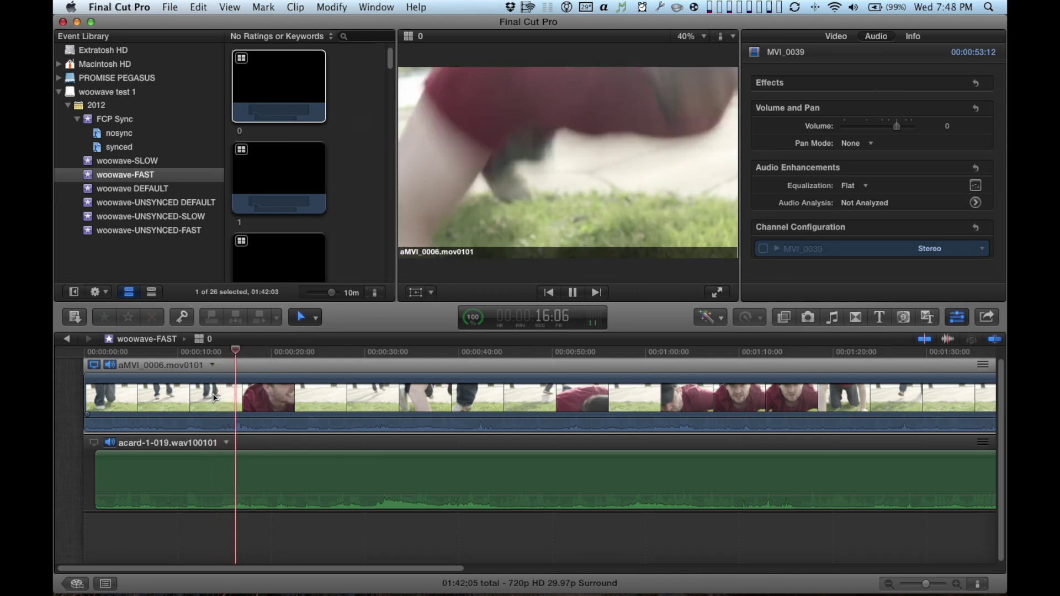
{"action": "key", "text": "space"}
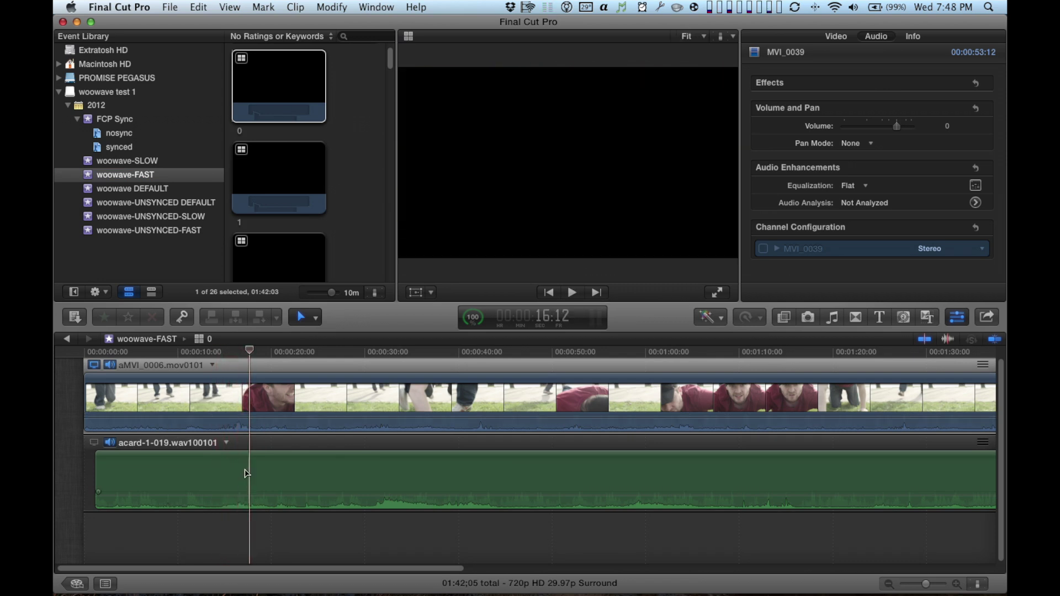
Step: Offset acard-1-019.wav by -1, mute the video's own audio, and replay to check sync
{"action": "left_click", "coordinate": [254, 470]}
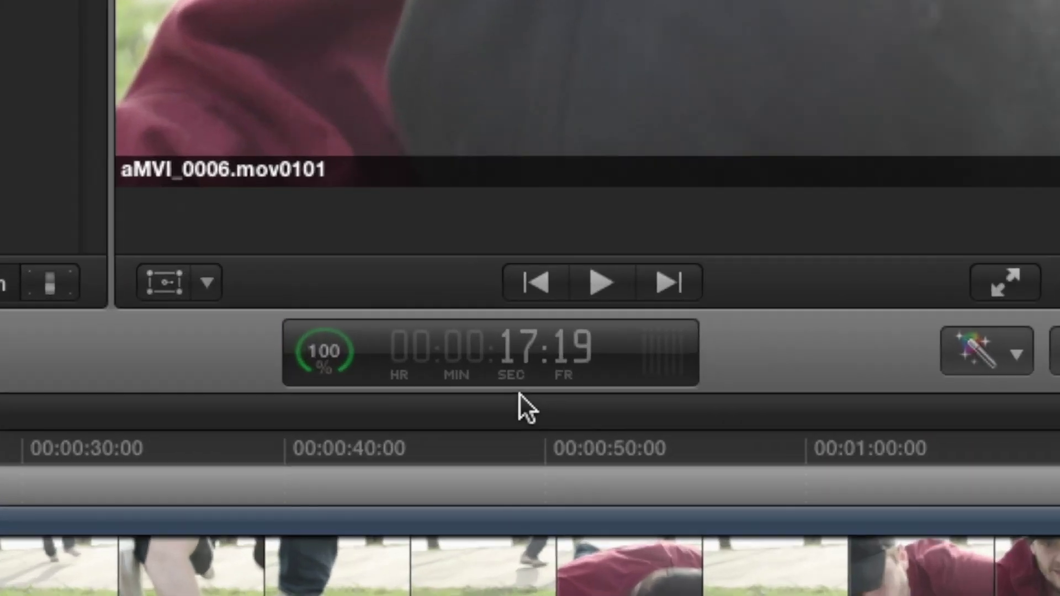
{"action": "key", "text": "minus"}
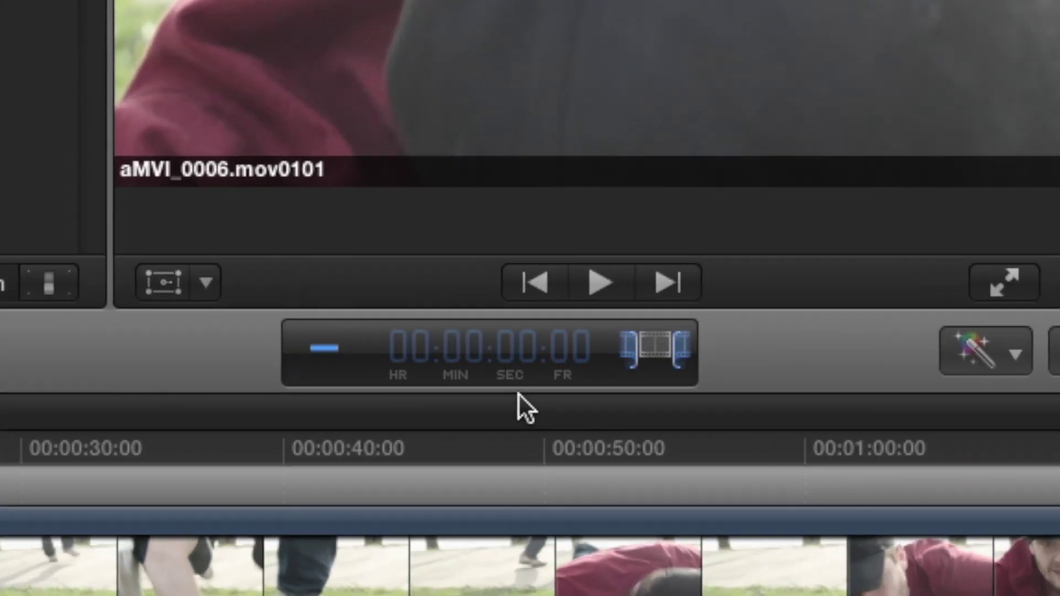
{"action": "type", "text": "1"}
{"action": "key", "text": "Return"}
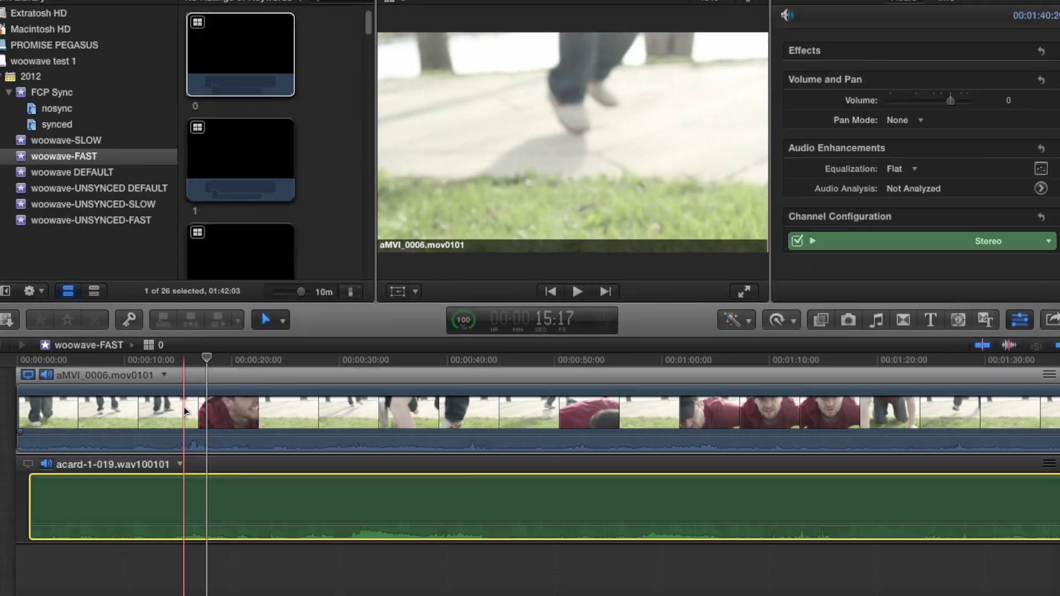
{"action": "key", "text": "space"}
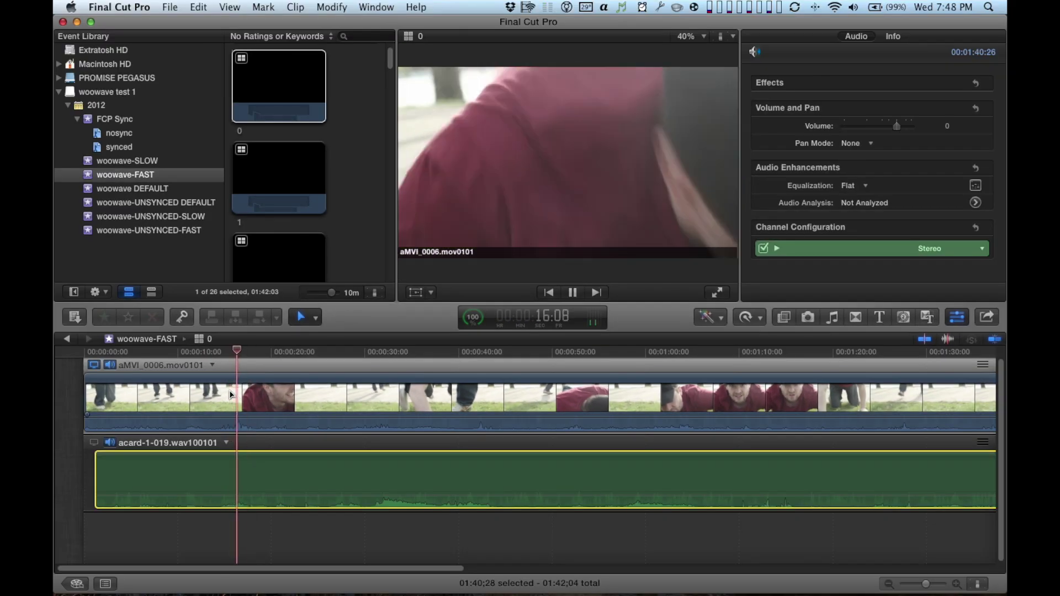
{"action": "key", "text": "space"}
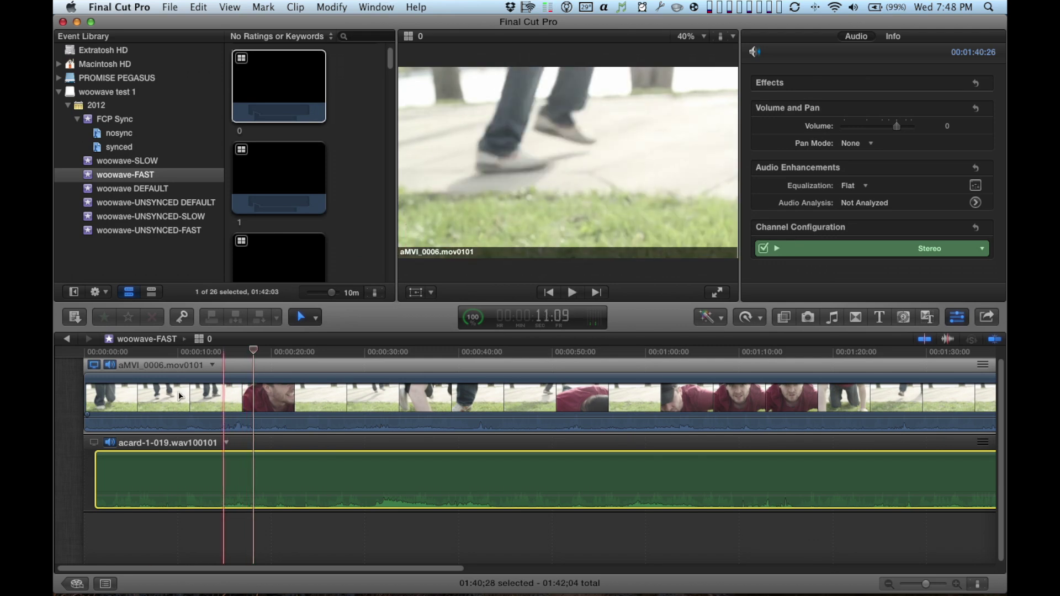
{"action": "left_click", "coordinate": [111, 365]}
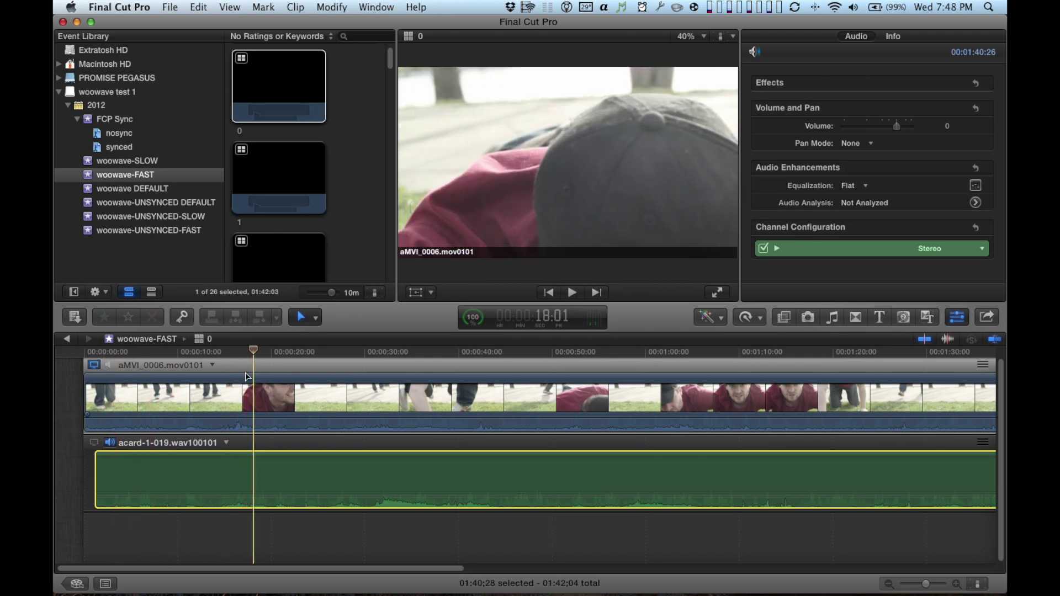
{"action": "key", "text": "space"}
{"action": "key", "text": "space"}
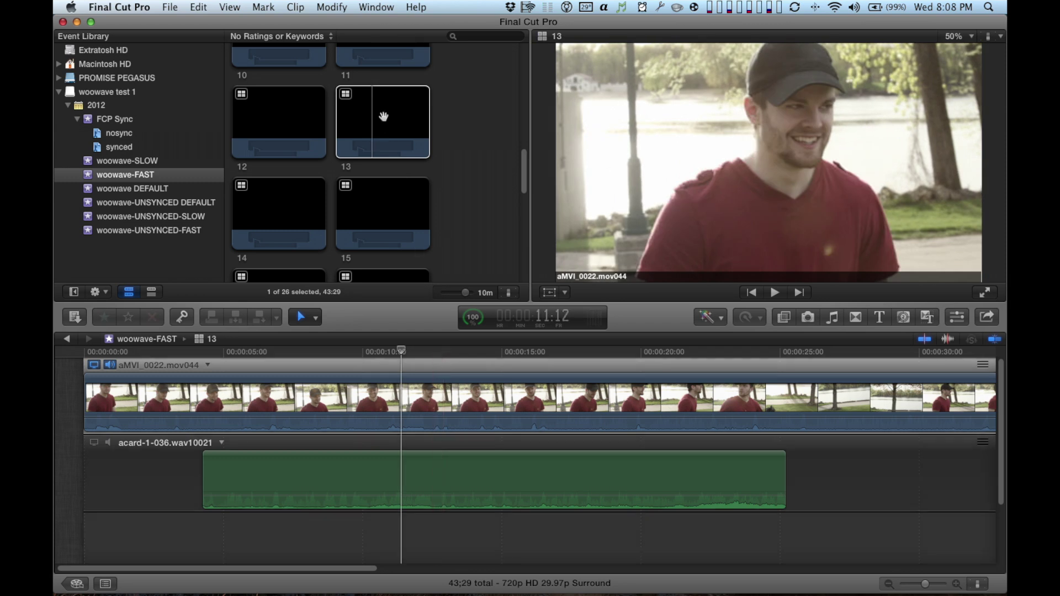
Step: Open clip 13's angles and zoom the timeline out to see both clips whole
{"action": "right_click", "coordinate": [383, 114]}
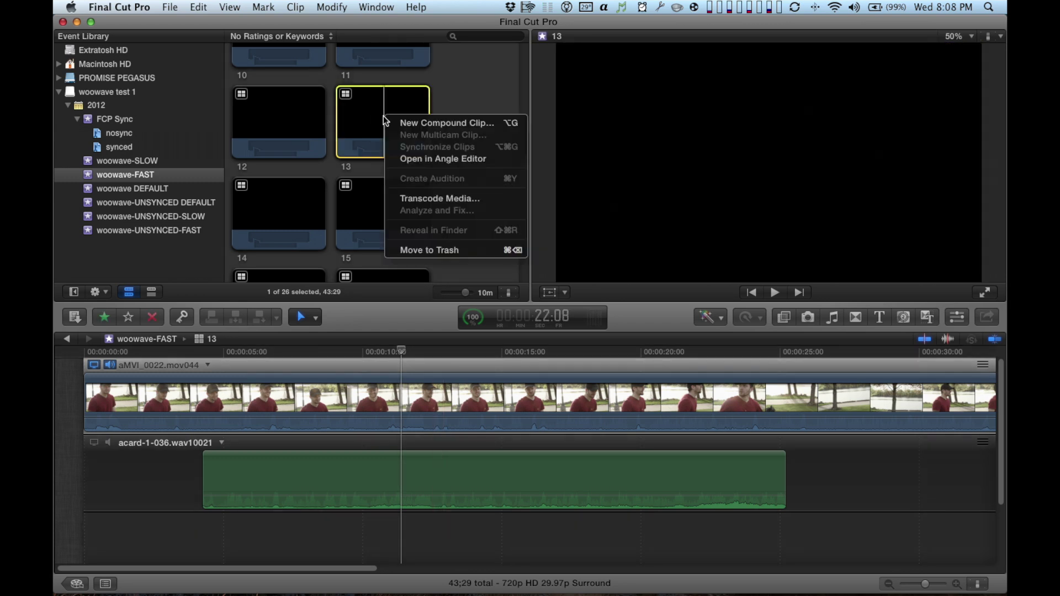
{"action": "left_click", "coordinate": [426, 159]}
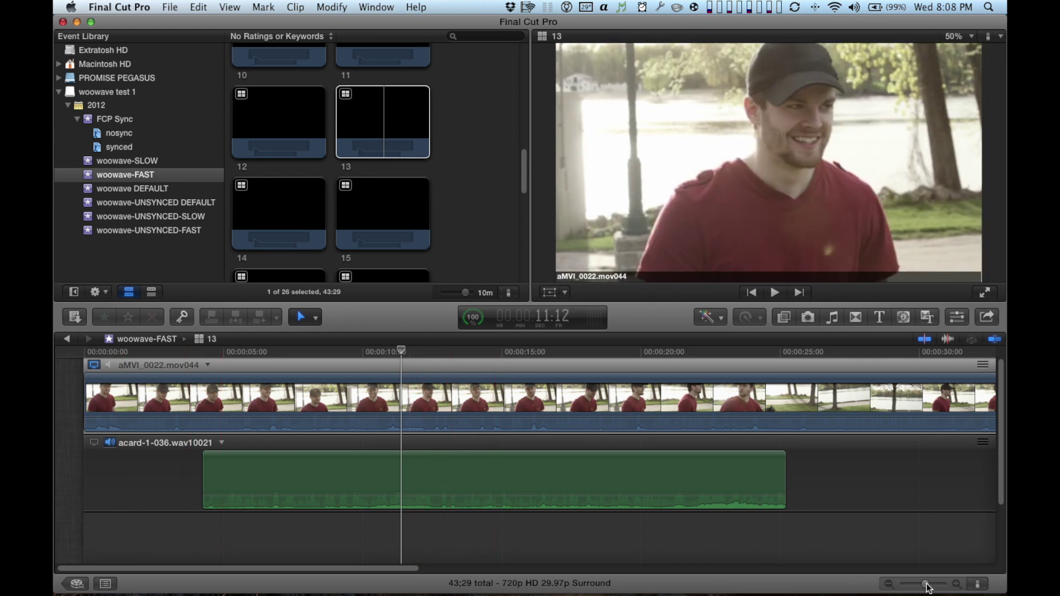
{"action": "left_click_drag", "start_coordinate": [925, 585], "coordinate": [920, 584]}
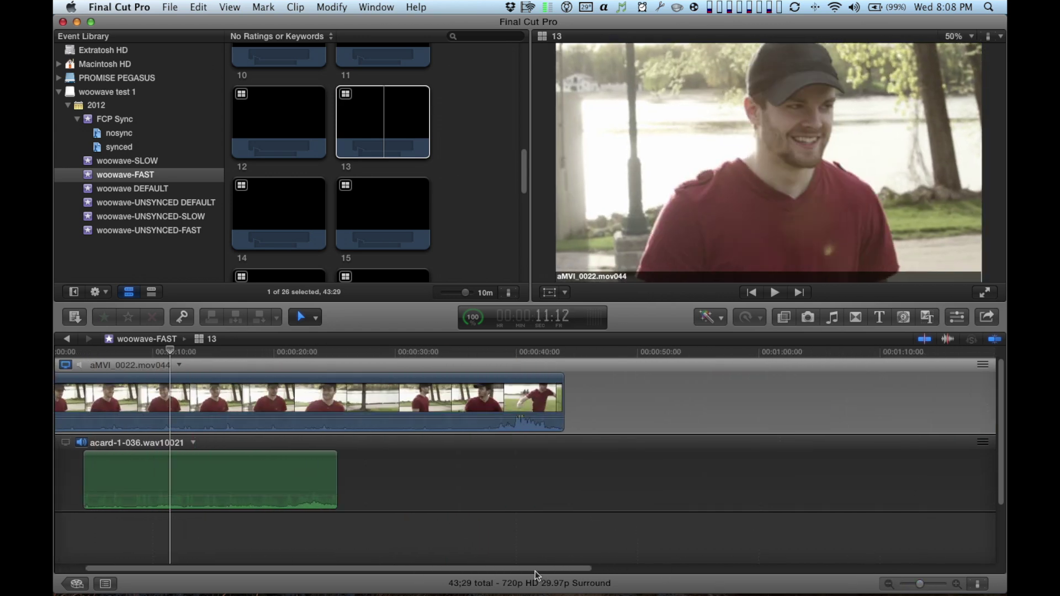
{"action": "scroll", "coordinate": [497, 574], "scroll_direction": "left", "scroll_amount": 2}
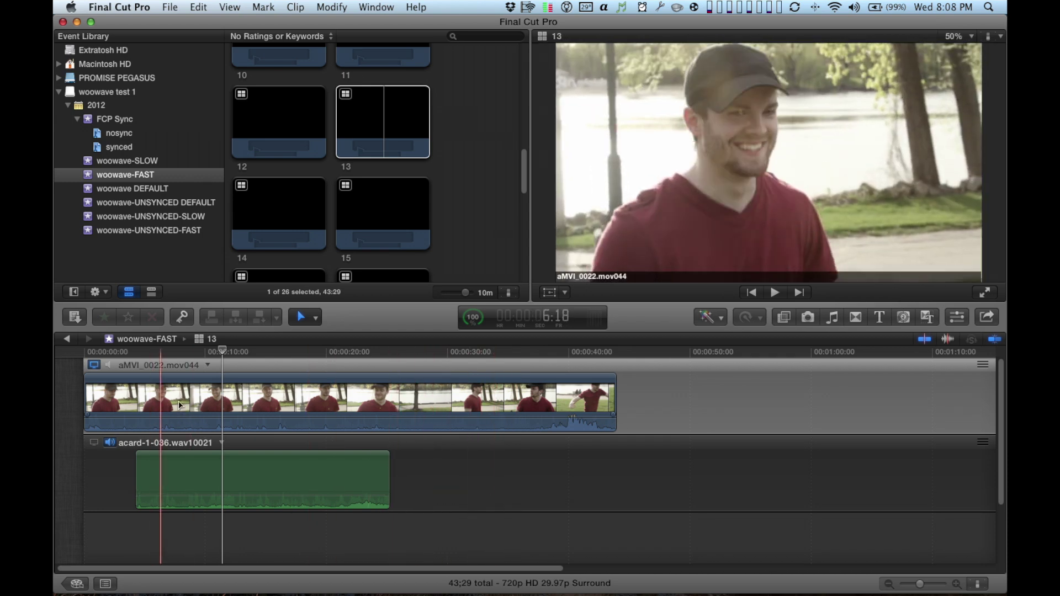
Step: Filter the FCP Sync event for '22' and open the MVI_0022 synchronized clip for comparison
{"action": "left_click", "coordinate": [142, 122]}
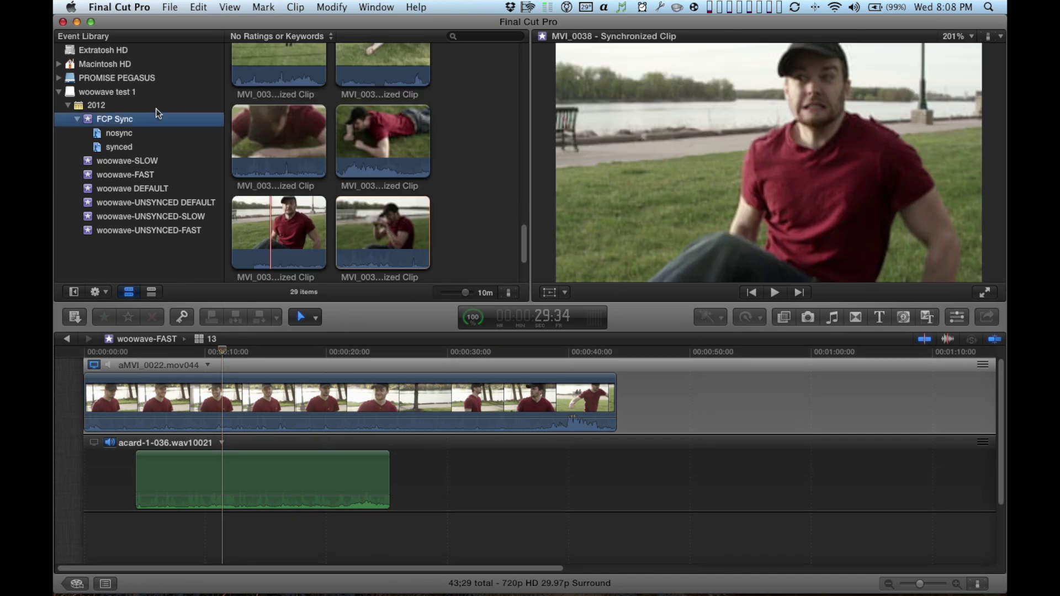
{"action": "left_click", "coordinate": [466, 36]}
{"action": "type", "text": "22"}
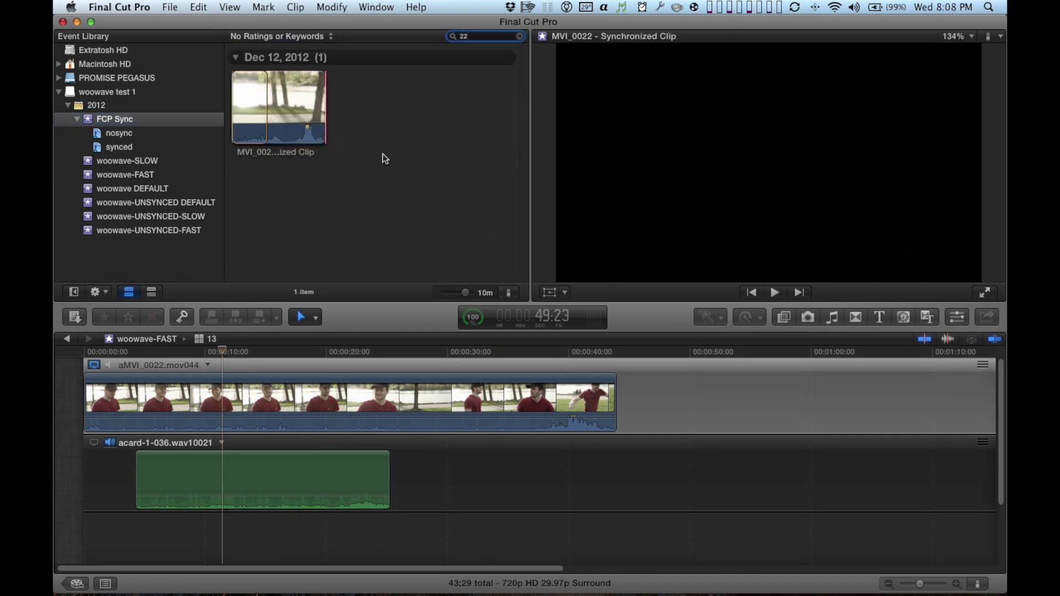
{"action": "right_click", "coordinate": [279, 106]}
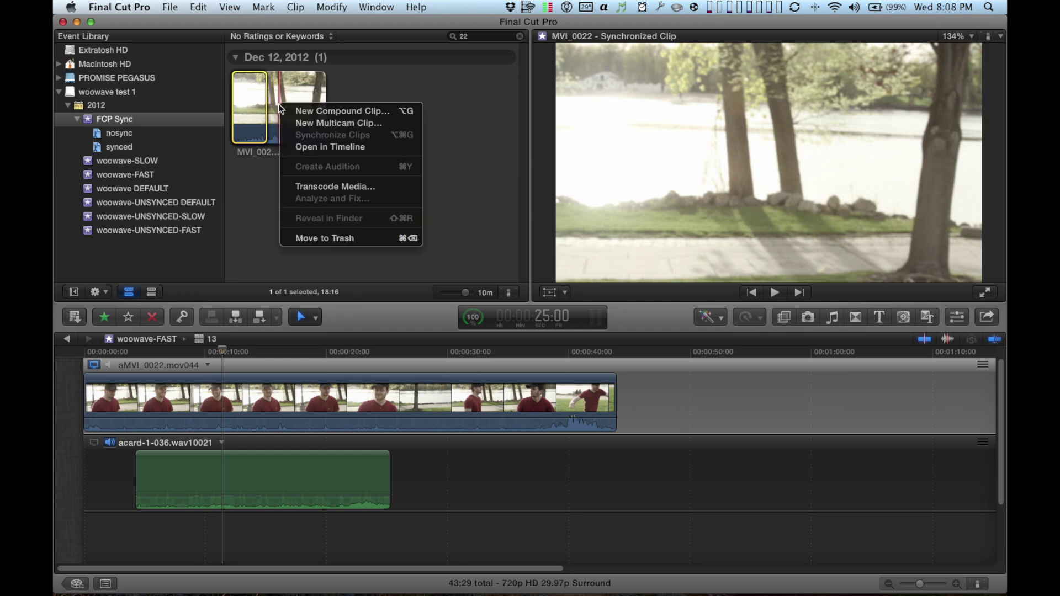
{"action": "left_click", "coordinate": [330, 147]}
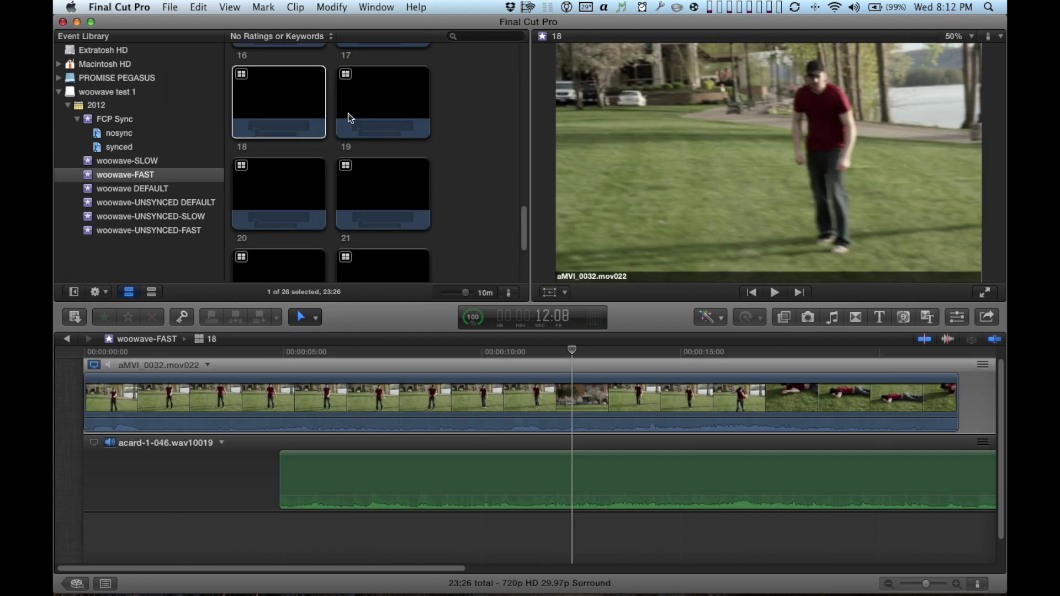
{"action": "right_click", "coordinate": [348, 114]}
Step: Open clip 19 in the Angle Editor and play it at several points to check both WAV clips
{"action": "left_click", "coordinate": [367, 150]}
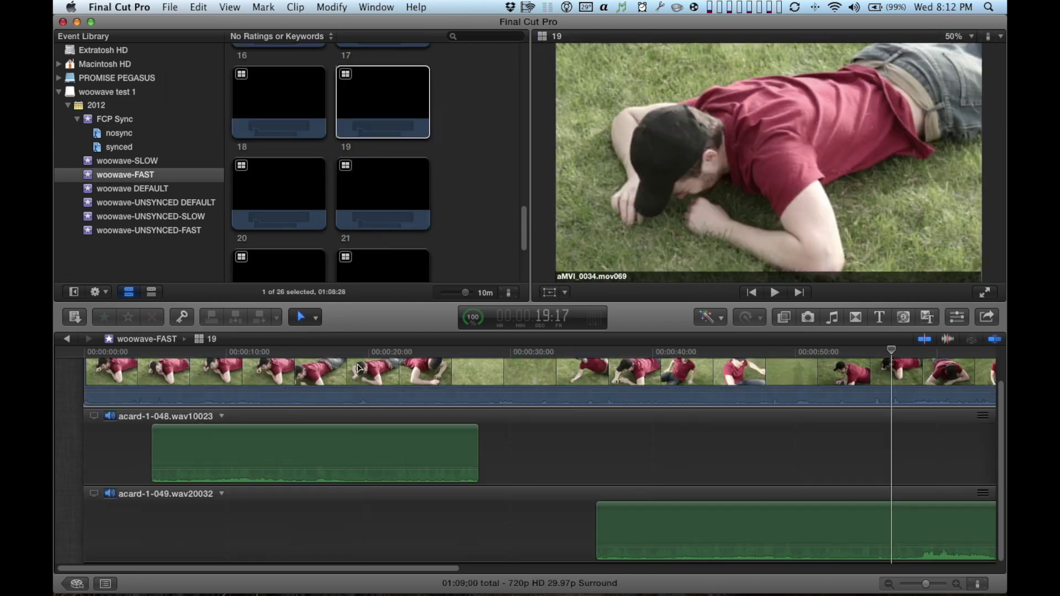
{"action": "key", "text": "space"}
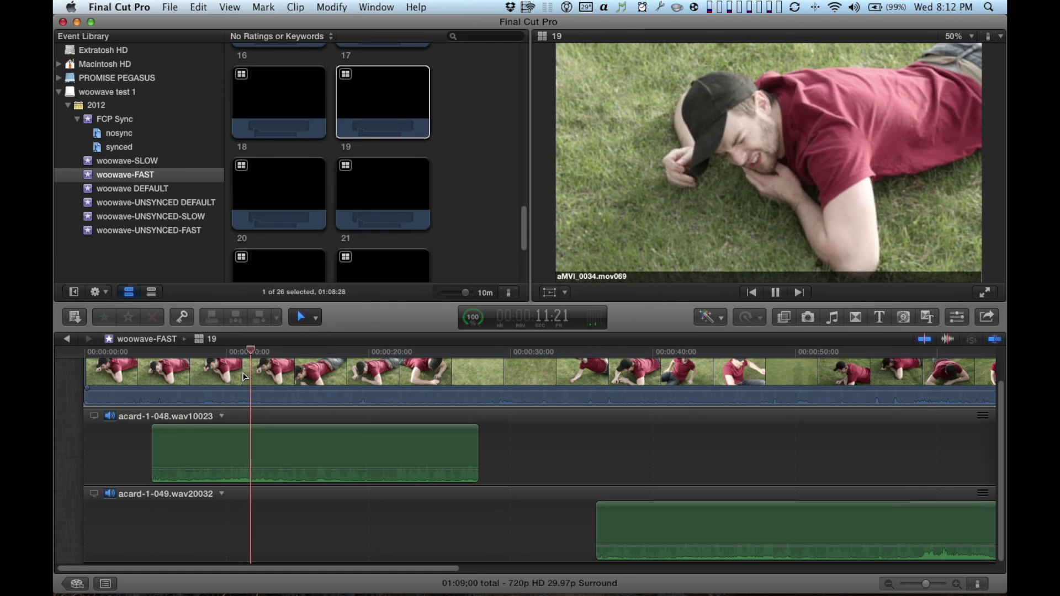
{"action": "key", "text": "space"}
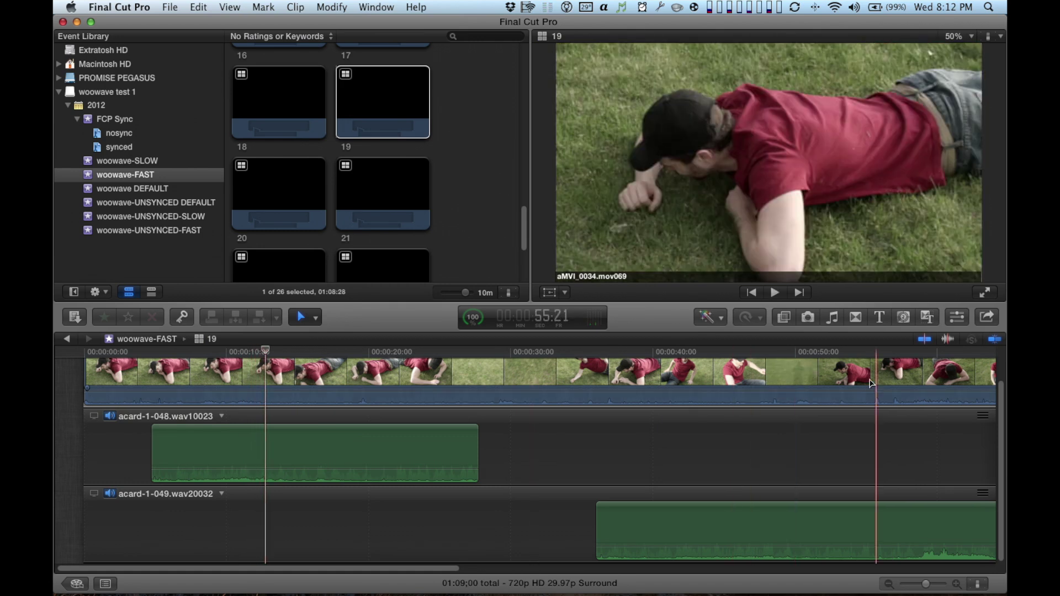
{"action": "key", "text": "space"}
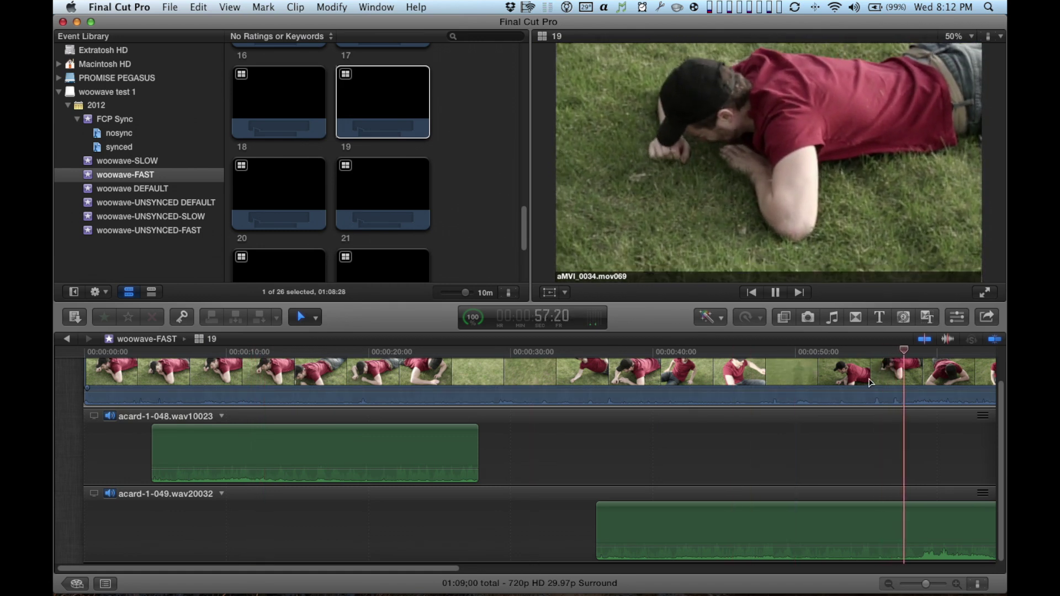
{"action": "key", "text": "space"}
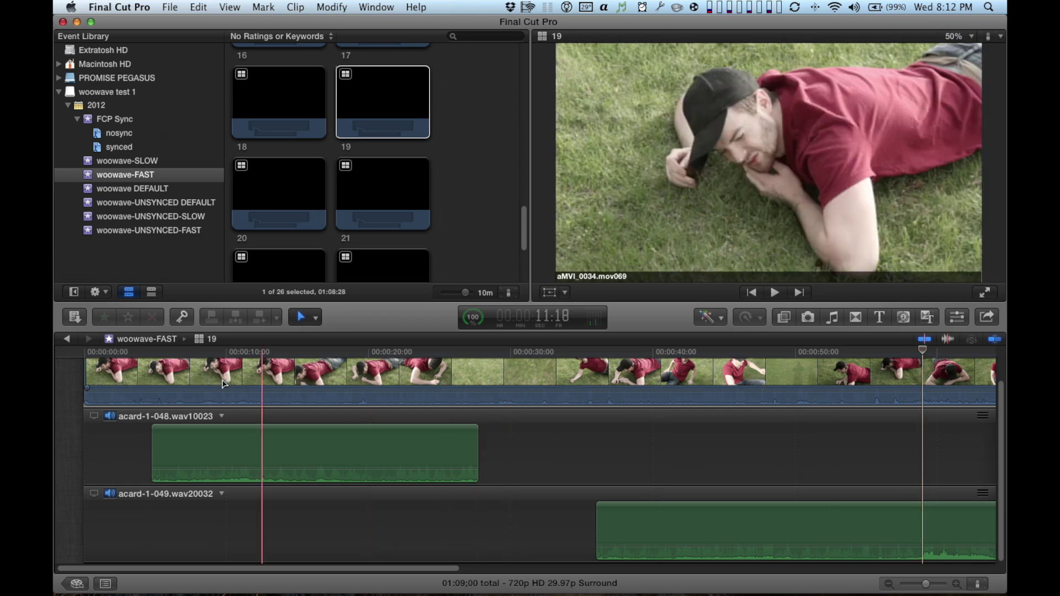
{"action": "key", "text": "space"}
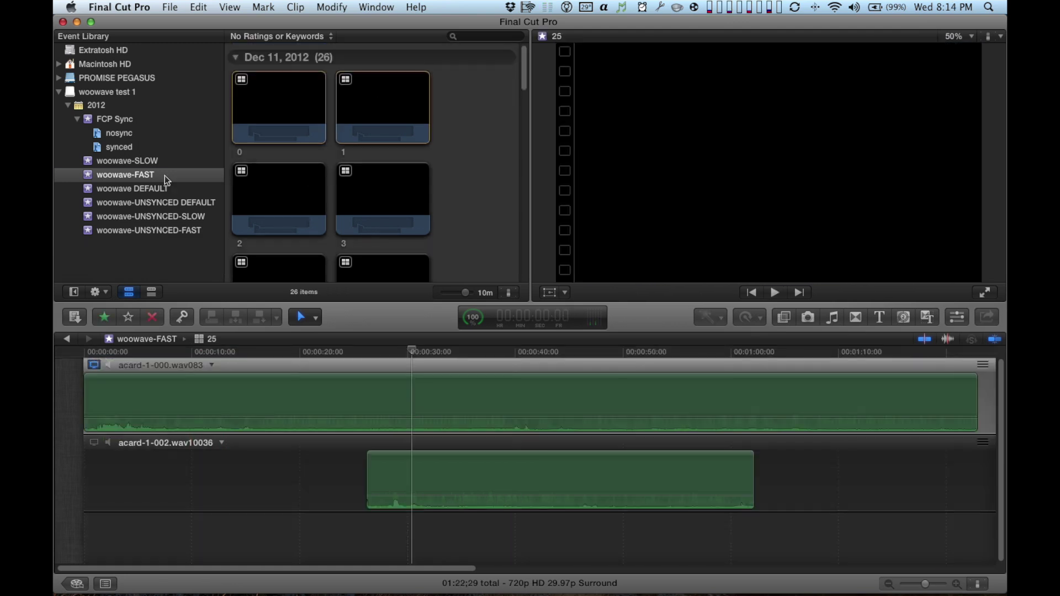
Step: Open woowave-FAST clip 1's angles, then woowave-SLOW clip 1 in the Angle Editor
{"action": "left_click", "coordinate": [165, 180]}
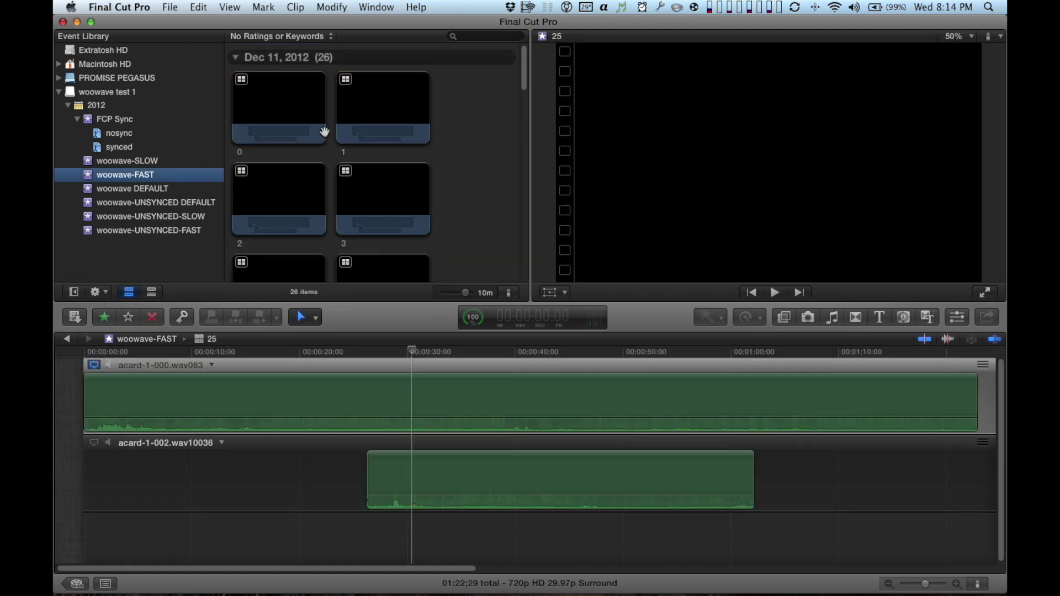
{"action": "right_click", "coordinate": [372, 95]}
{"action": "left_click", "coordinate": [423, 140]}
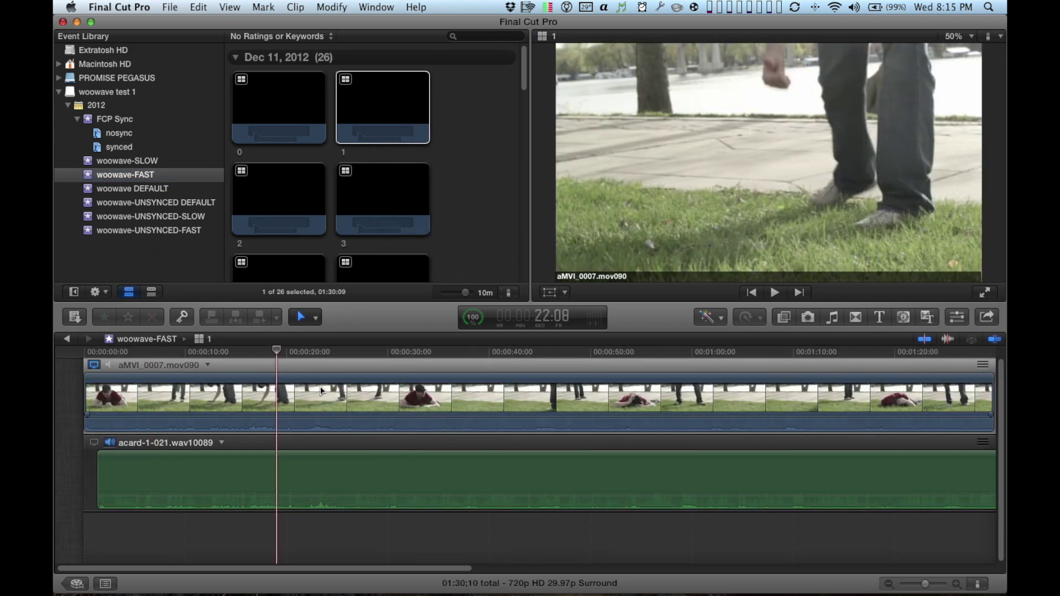
{"action": "left_click", "coordinate": [180, 161]}
{"action": "left_click", "coordinate": [390, 100]}
{"action": "right_click", "coordinate": [394, 99]}
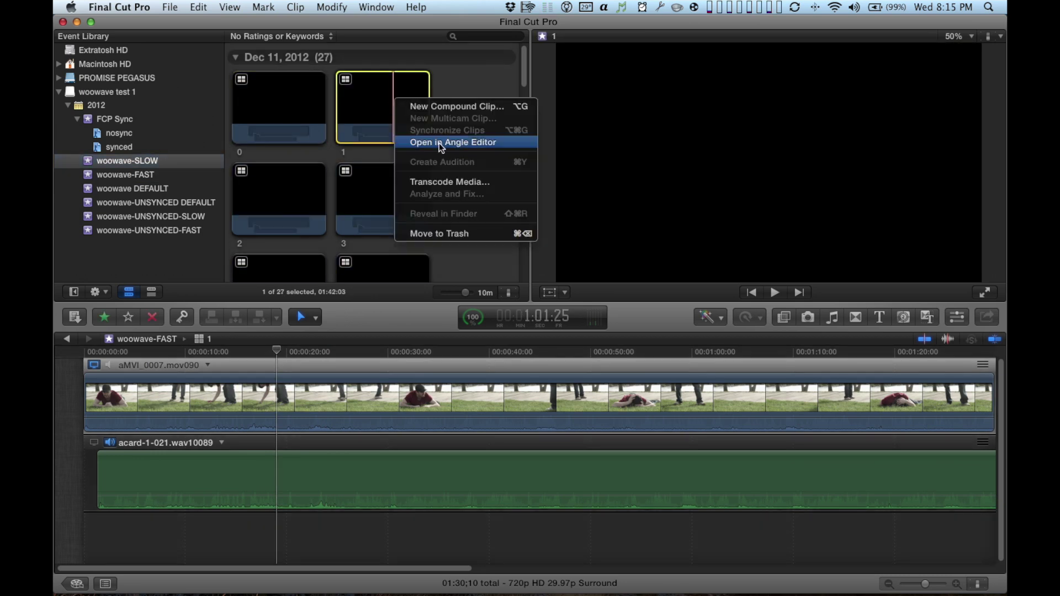
{"action": "left_click", "coordinate": [439, 143]}
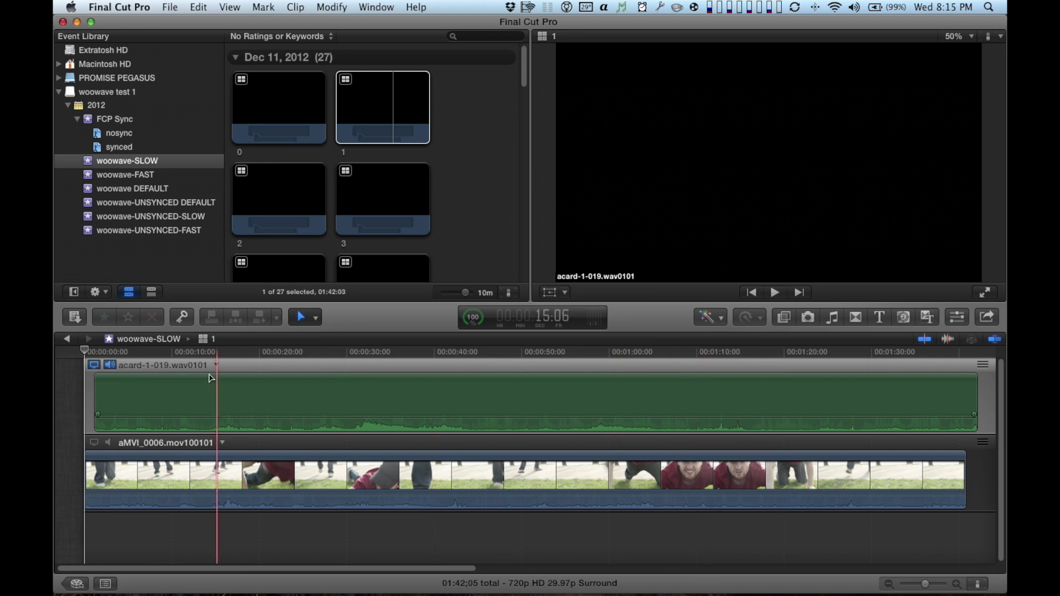
Step: Play clip 1 from about 10 and 31 seconds with the aMVI_0006 angle monitored
{"action": "left_click", "coordinate": [165, 377]}
{"action": "key", "text": "space"}
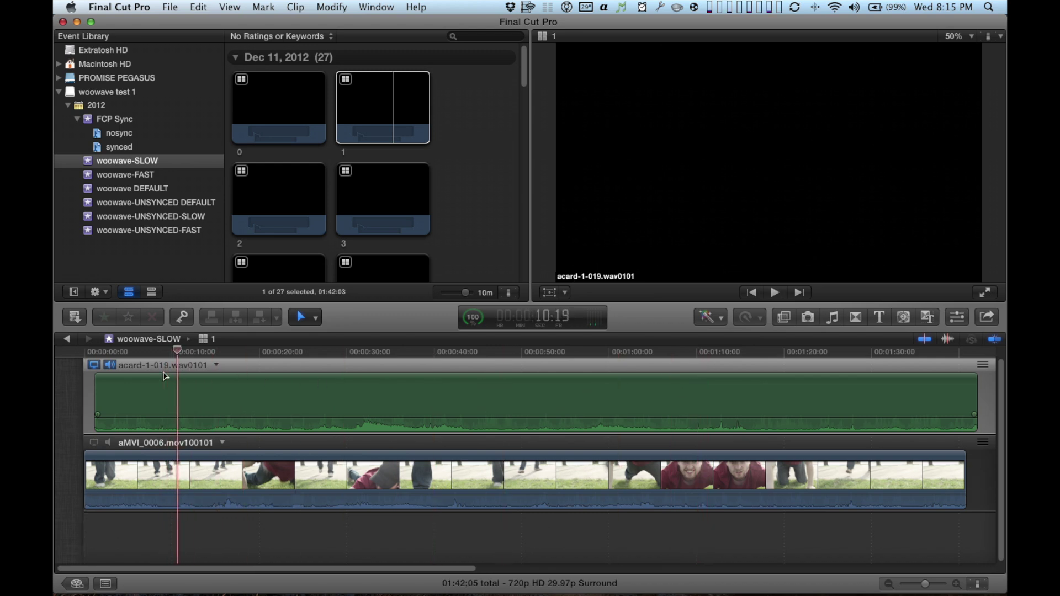
{"action": "left_click", "coordinate": [94, 442]}
{"action": "key", "text": "space"}
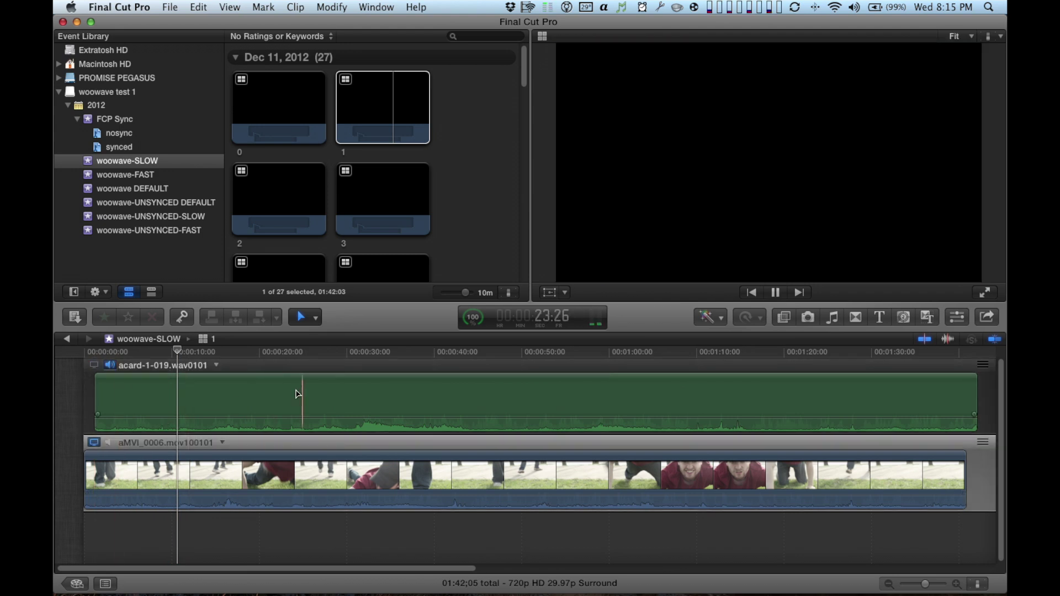
{"action": "key", "text": "space"}
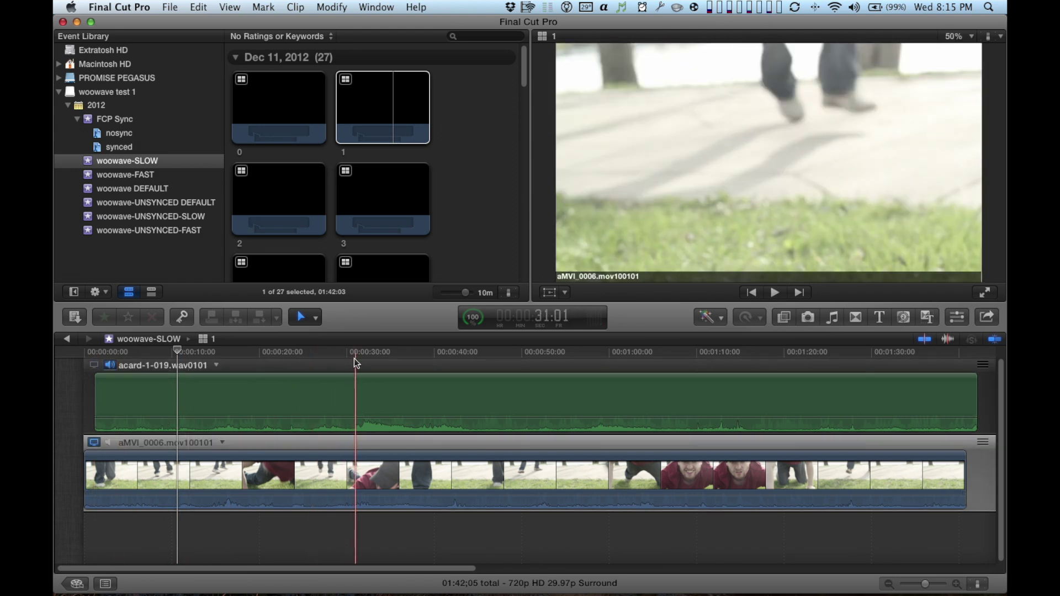
{"action": "key", "text": "space"}
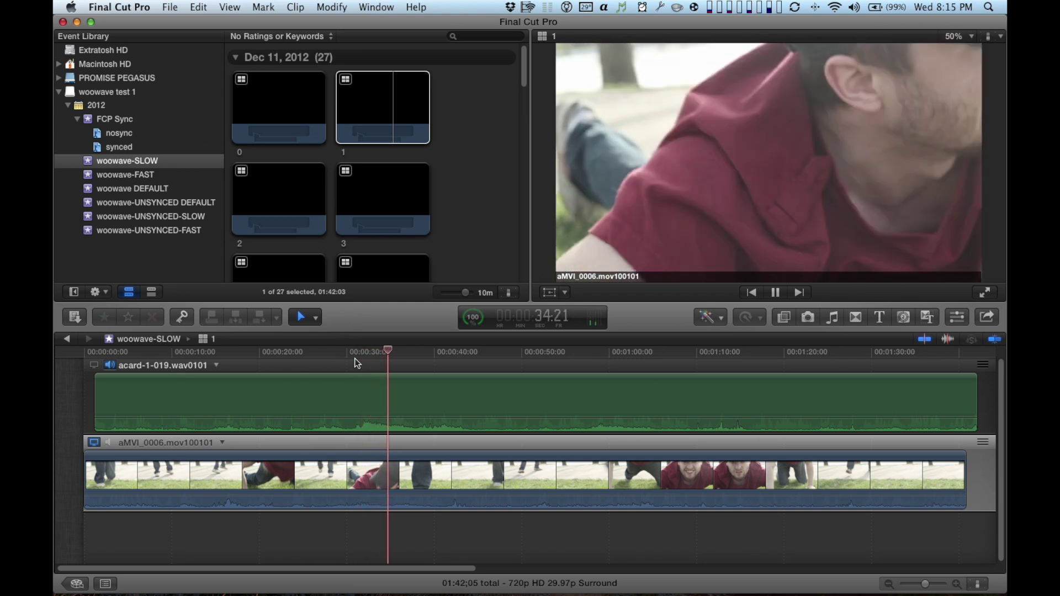
{"action": "key", "text": "space"}
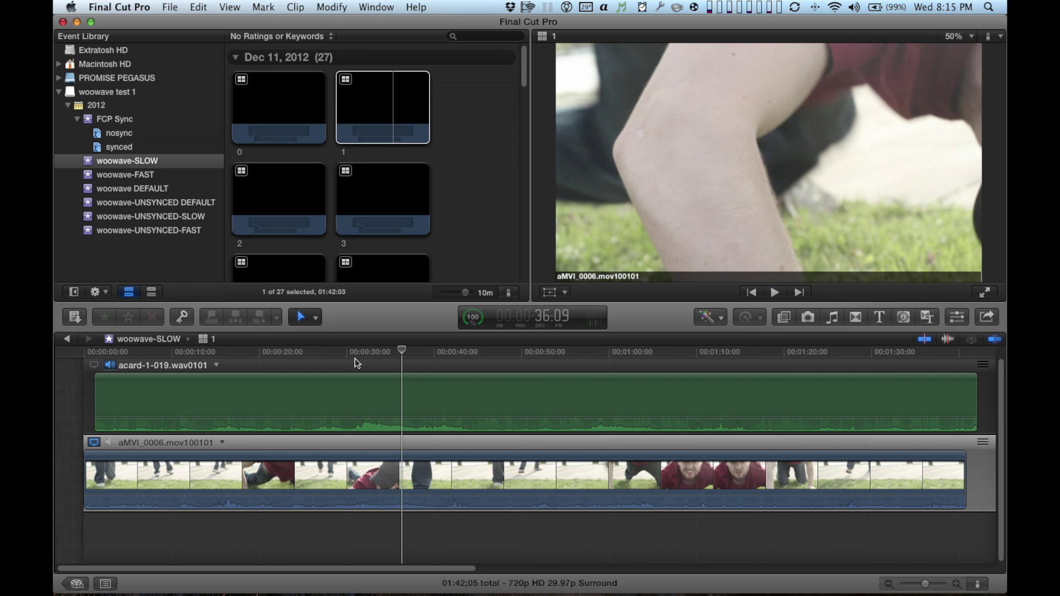